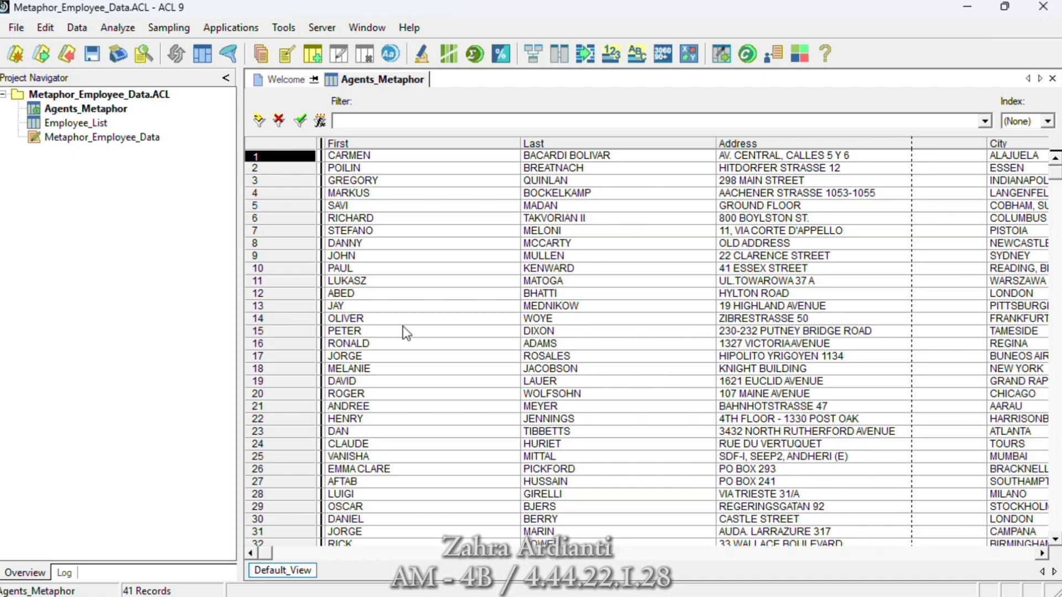
# - View the general properties and notes of the Metaphor_Employee_Data.ACL project, then close its properties
pyautogui.click(146, 92)
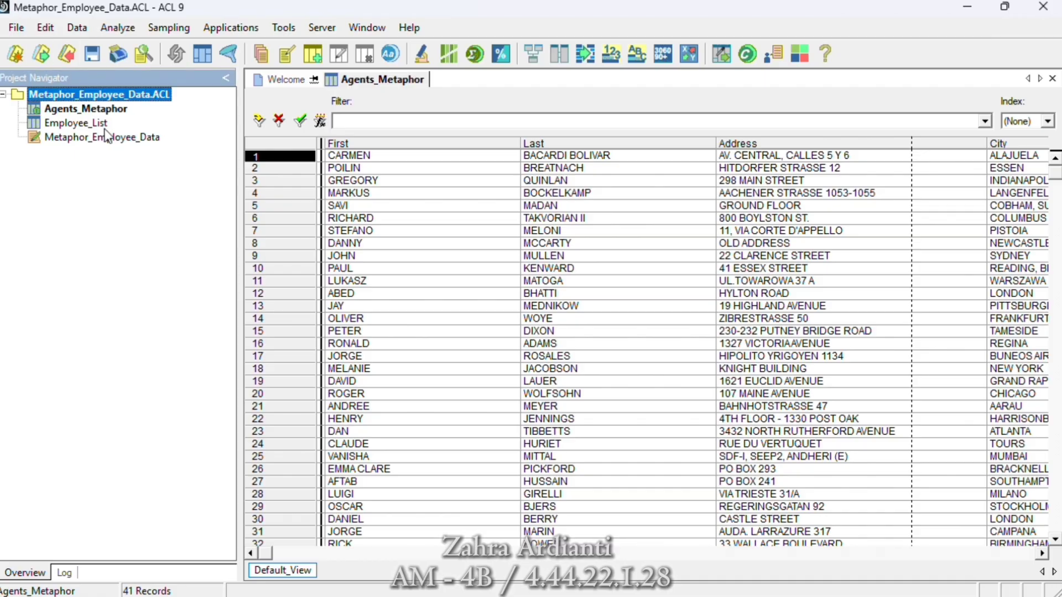
pyautogui.rightClick(141, 95)
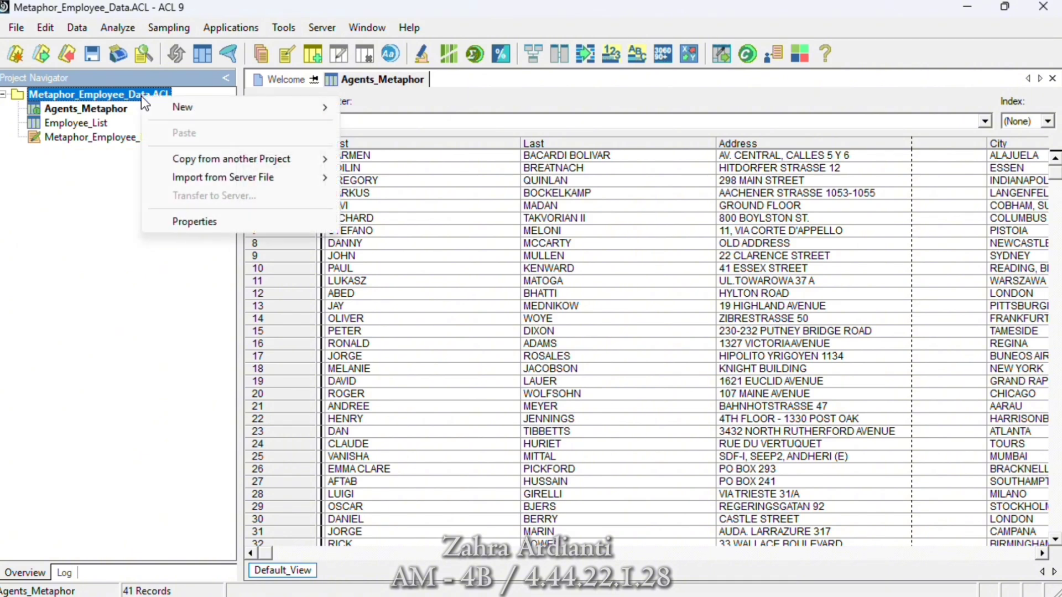
pyautogui.click(181, 223)
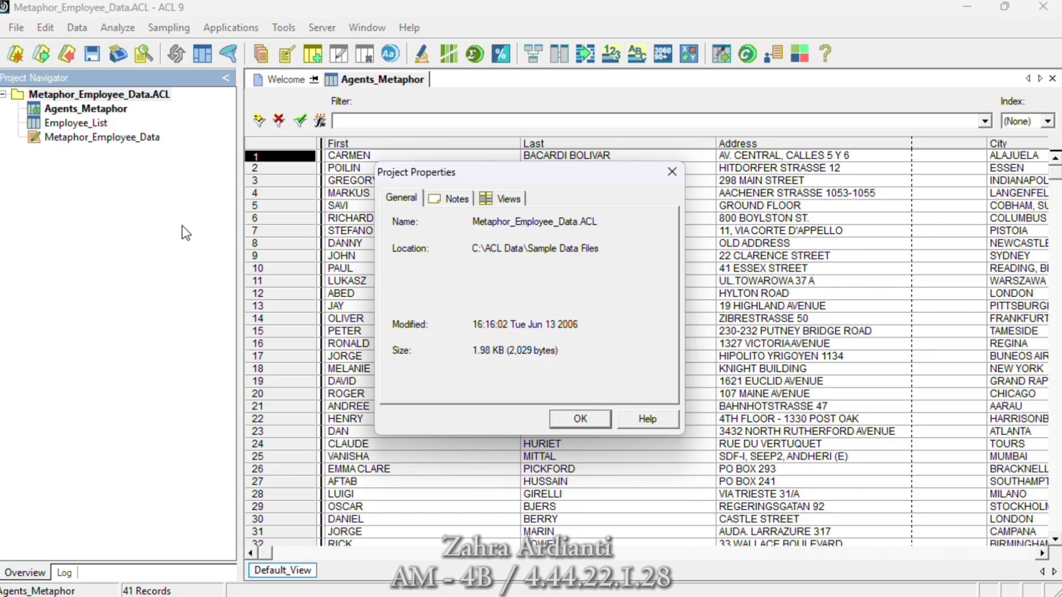
pyautogui.click(440, 200)
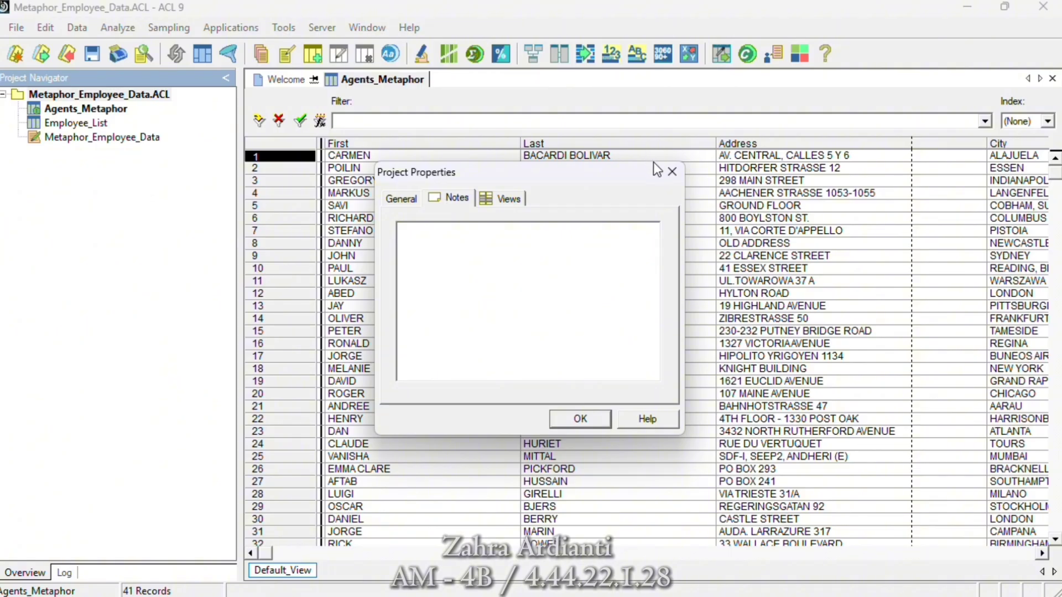
pyautogui.click(671, 171)
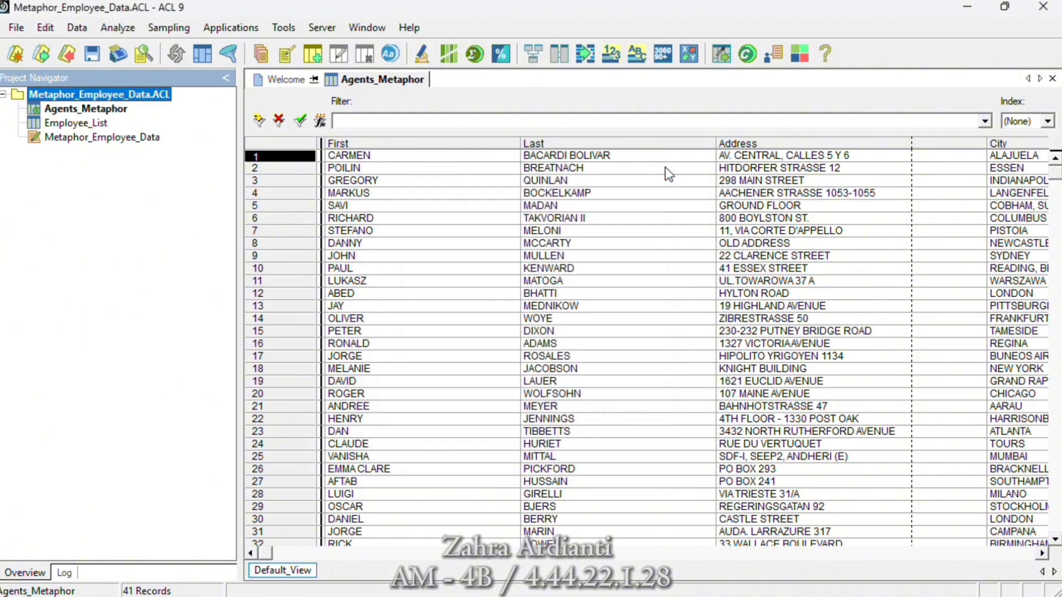
# - Count all records in the Agents_Metaphor table without any condition
pyautogui.click(103, 112)
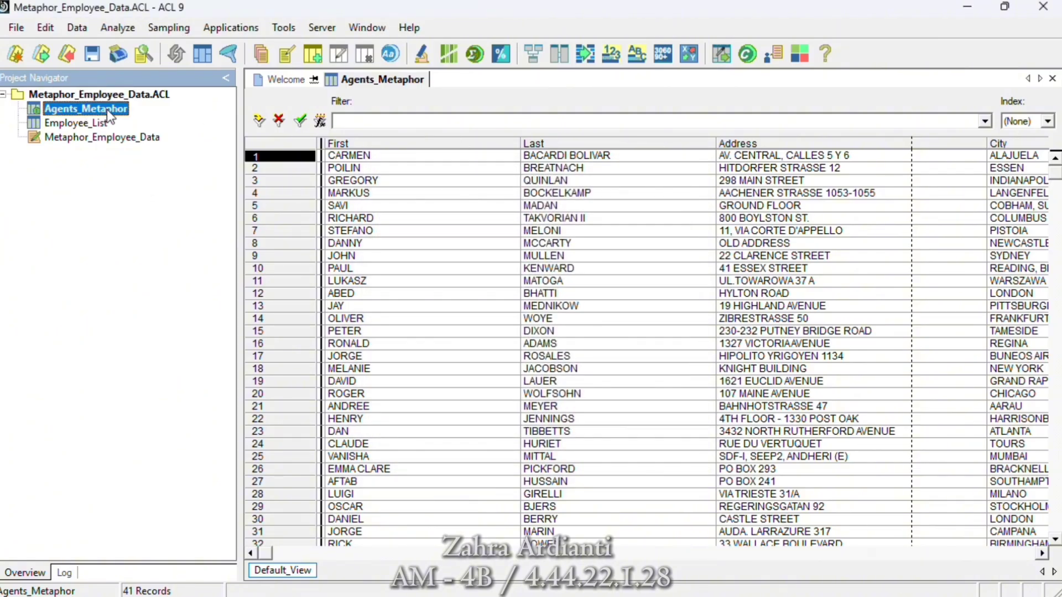
pyautogui.click(126, 30)
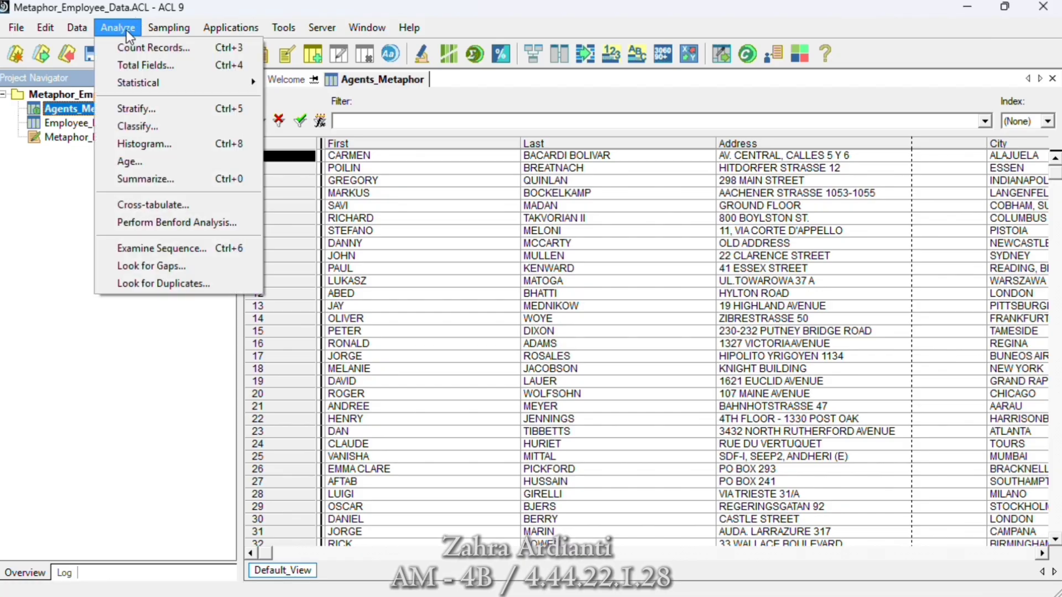
pyautogui.click(147, 48)
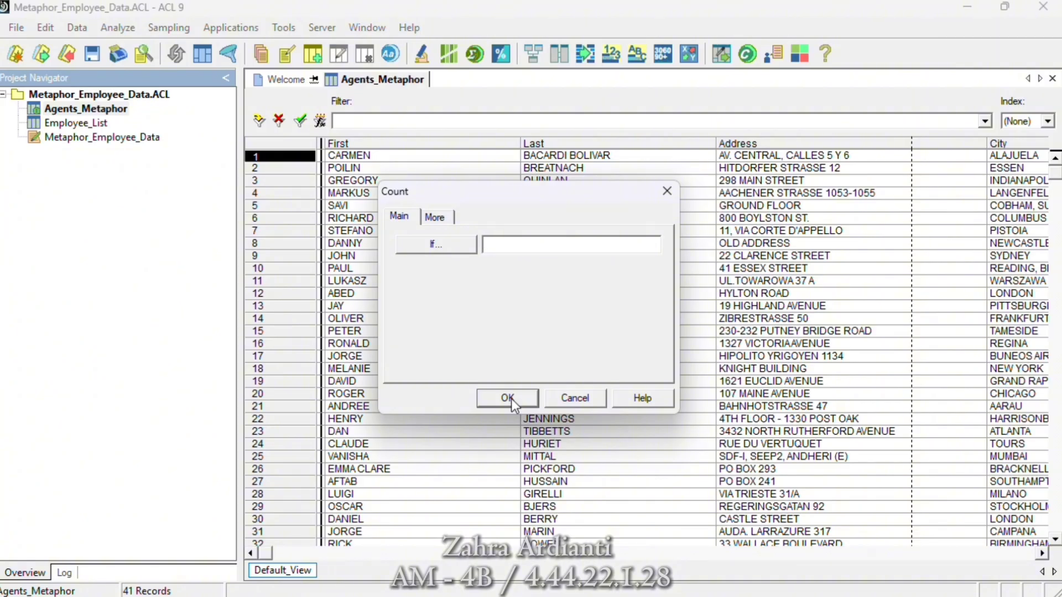
pyautogui.click(507, 398)
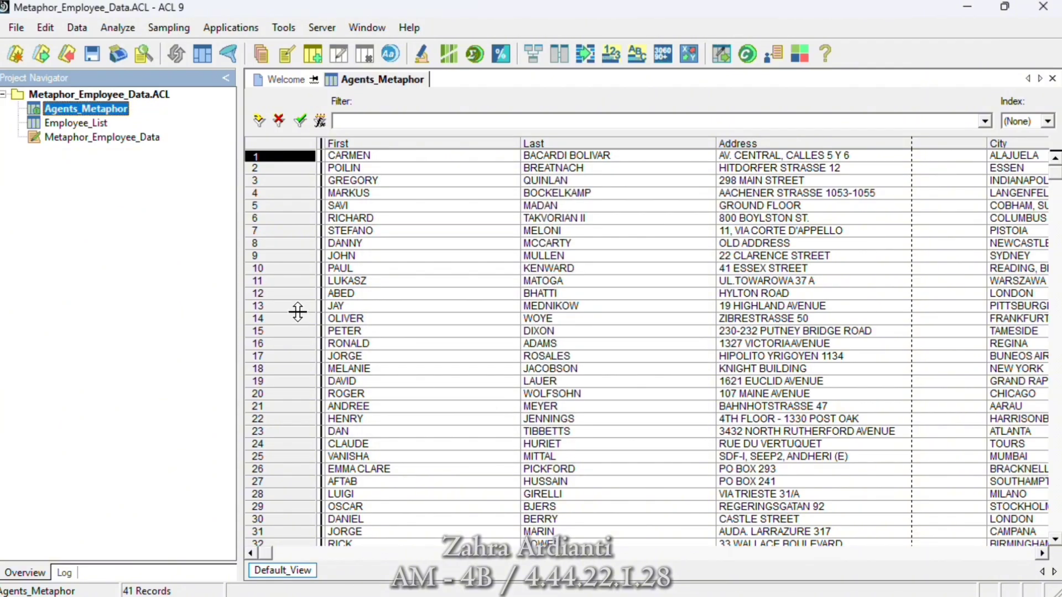
# - Open the Employee_List table from the project and look over its records
pyautogui.click(82, 124)
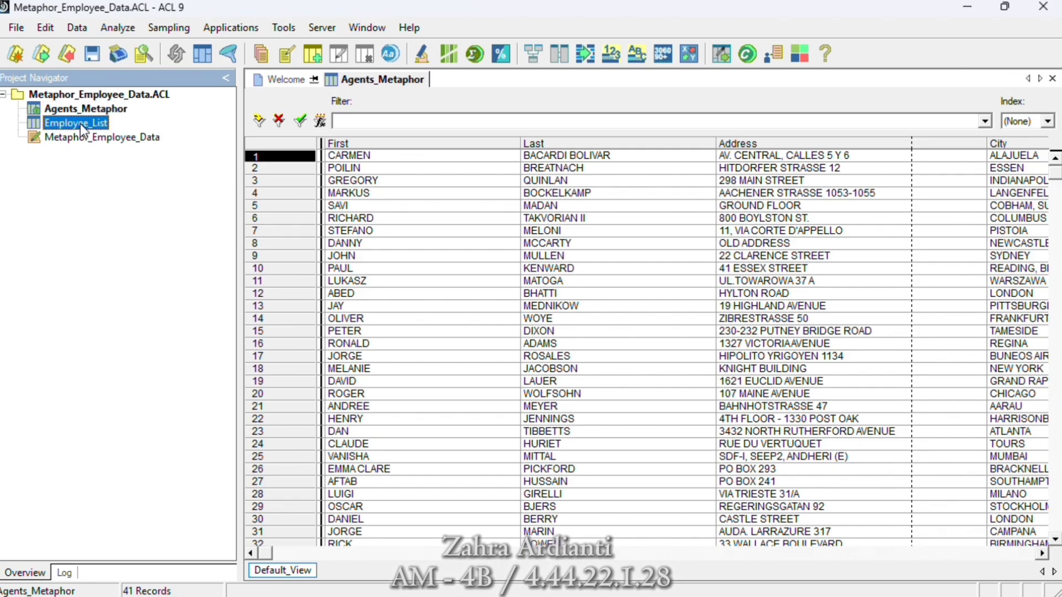
pyautogui.doubleClick(82, 126)
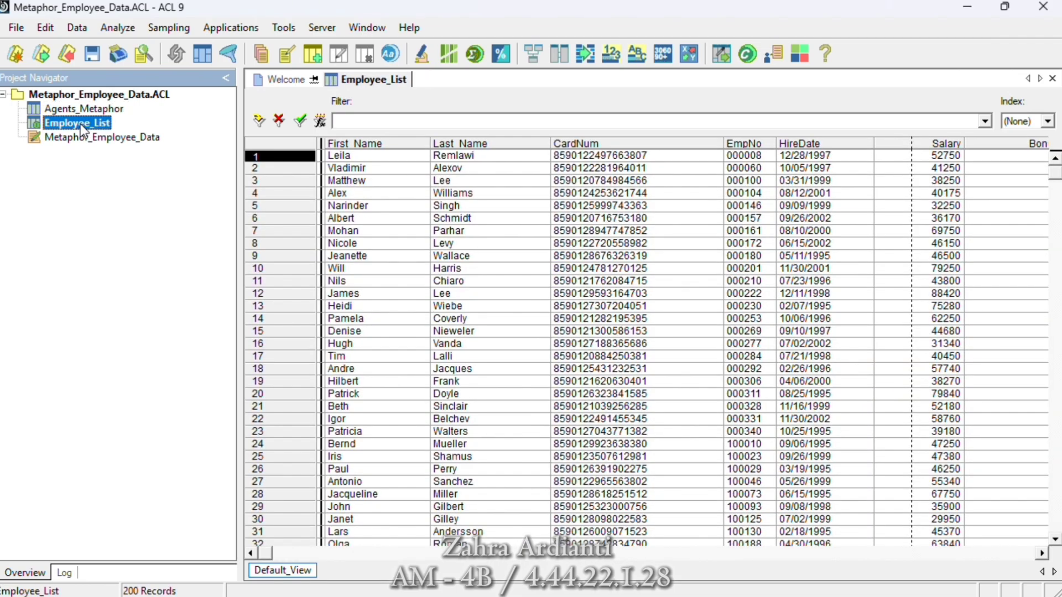
pyautogui.moveTo(1055, 180)
pyautogui.mouseDown()
pyautogui.moveTo(1056, 592)
pyautogui.moveTo(1055, 172)
pyautogui.mouseUp()
# - Run statistics on the Bonus_2002, HireDate and Salary fields of Employee_List with output to the screen, and review the results
pyautogui.click(110, 26)
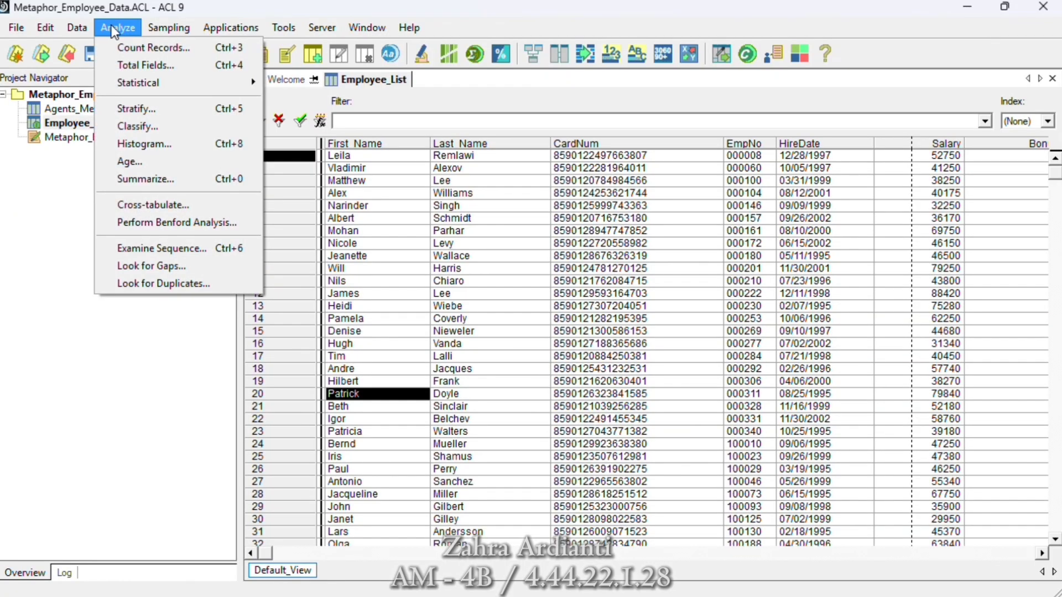
pyautogui.moveTo(130, 85)
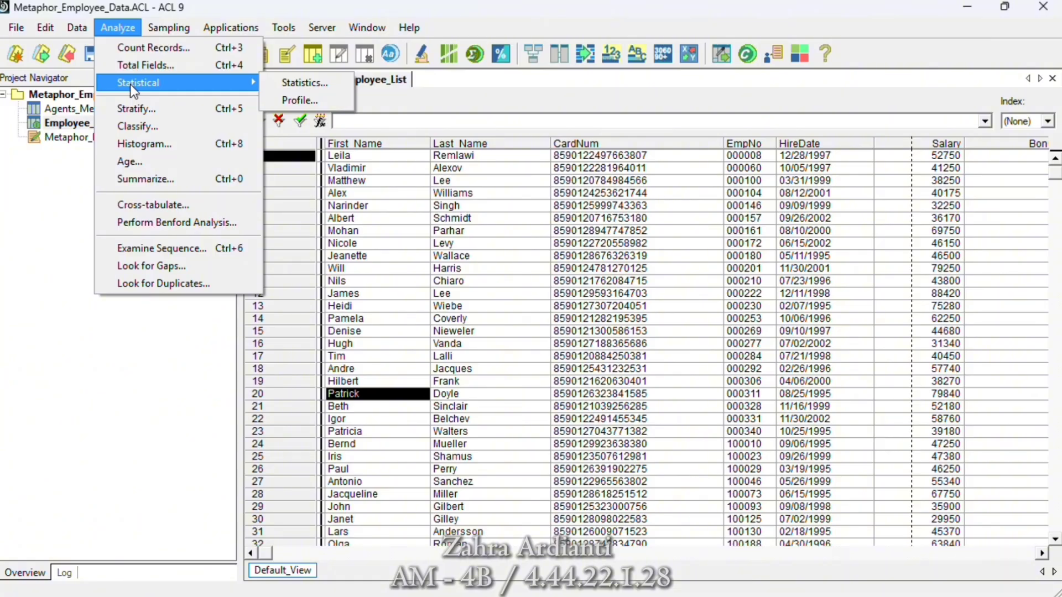
pyautogui.click(297, 82)
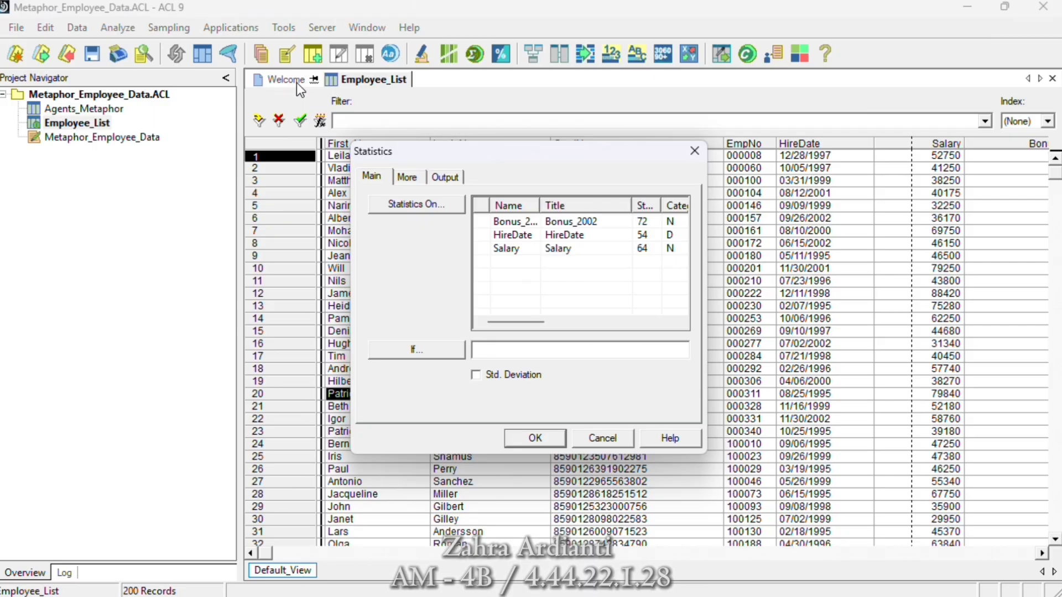
pyautogui.click(390, 207)
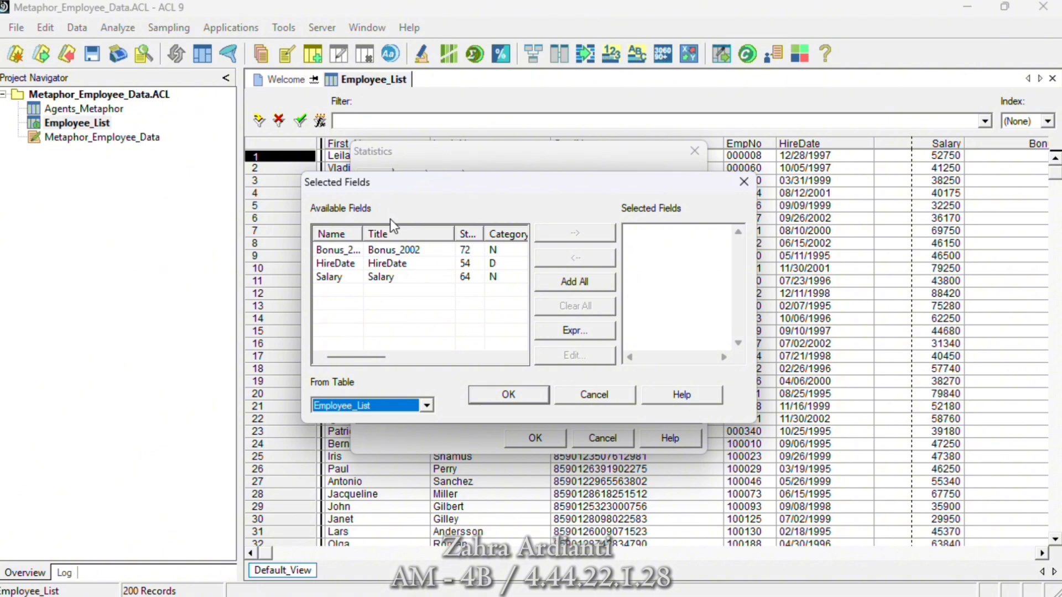
pyautogui.click(575, 282)
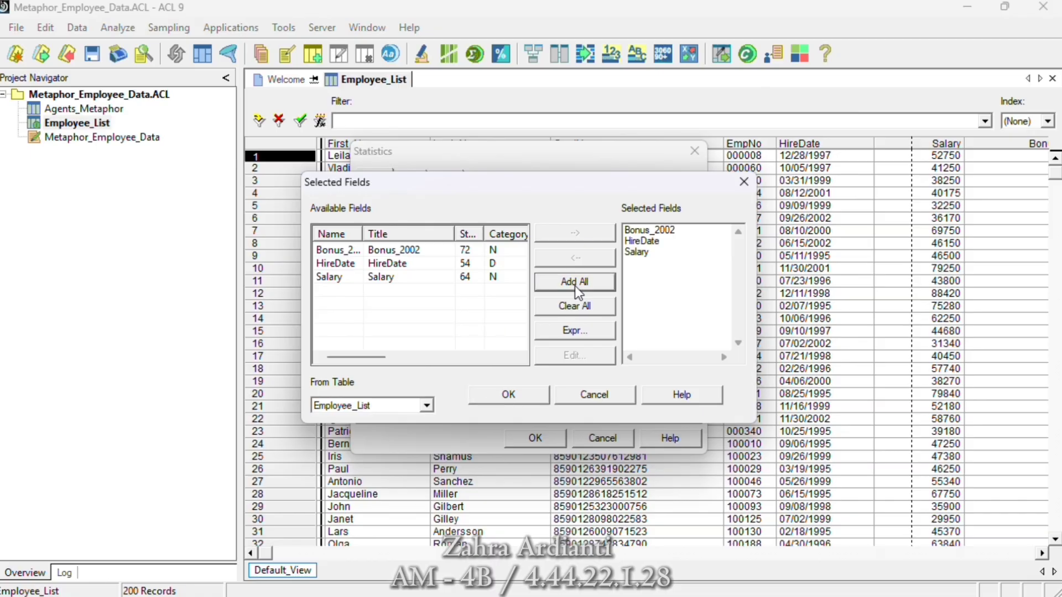
pyautogui.click(515, 392)
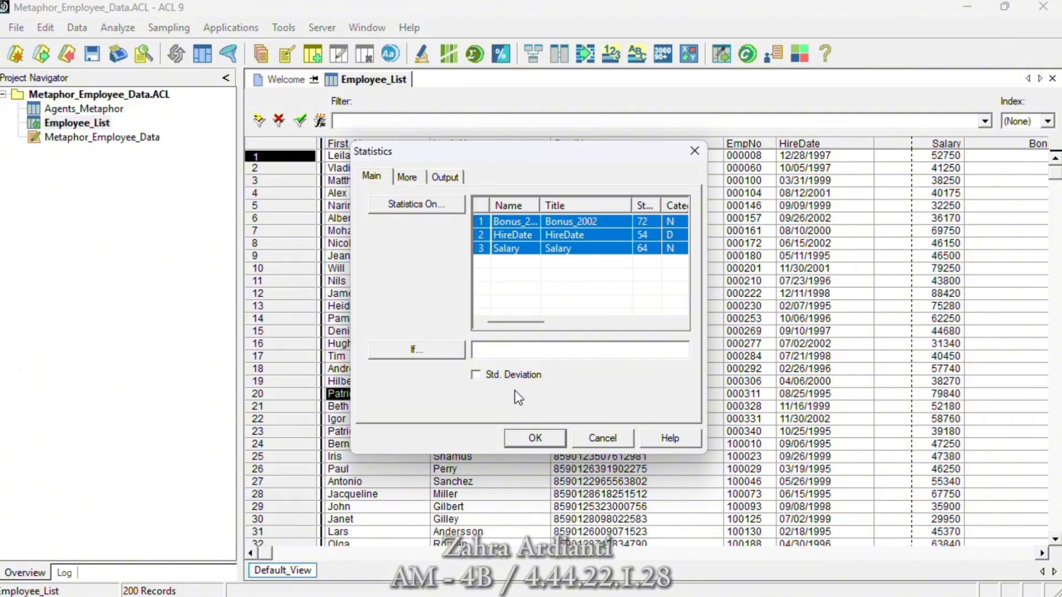
pyautogui.click(444, 179)
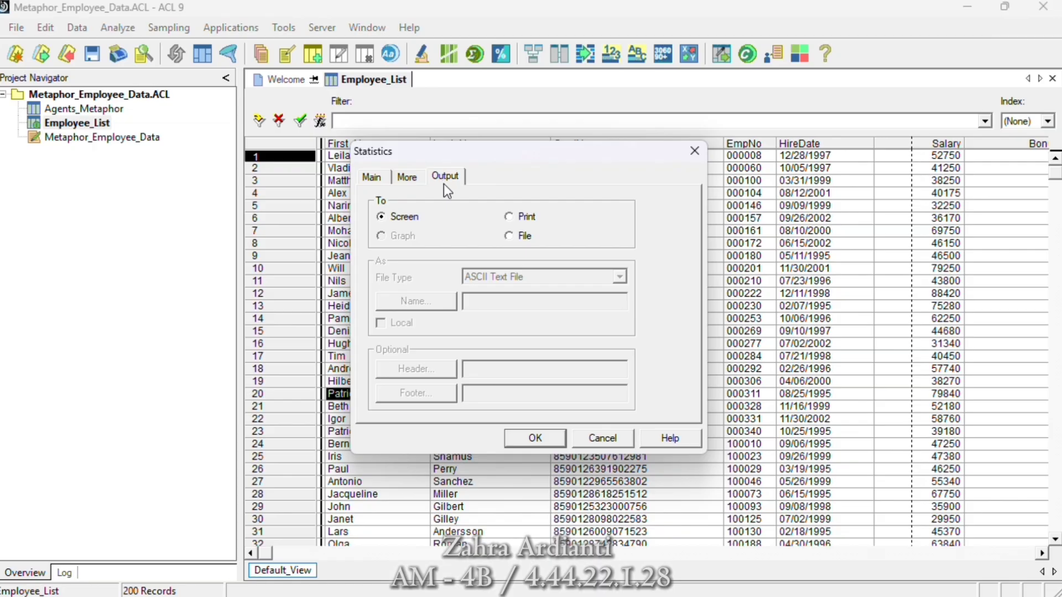
pyautogui.click(539, 441)
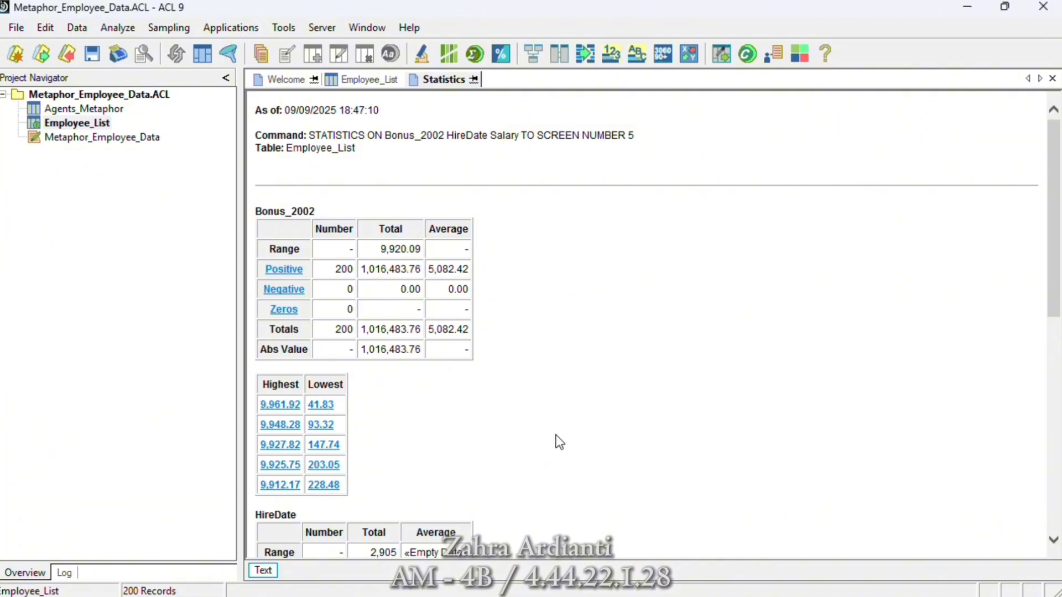
pyautogui.moveTo(1059, 213); pyautogui.dragTo(1006, 139)
# - Return from the statistics results to the Employee_List table view
pyautogui.click(120, 28)
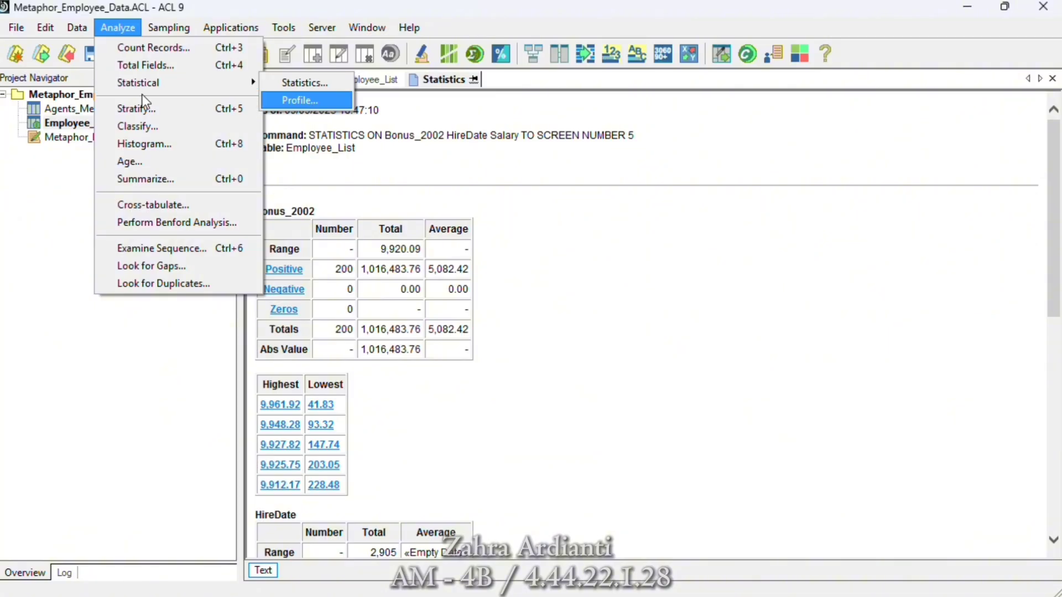
pyautogui.click(71, 118)
pyautogui.doubleClick(71, 118)
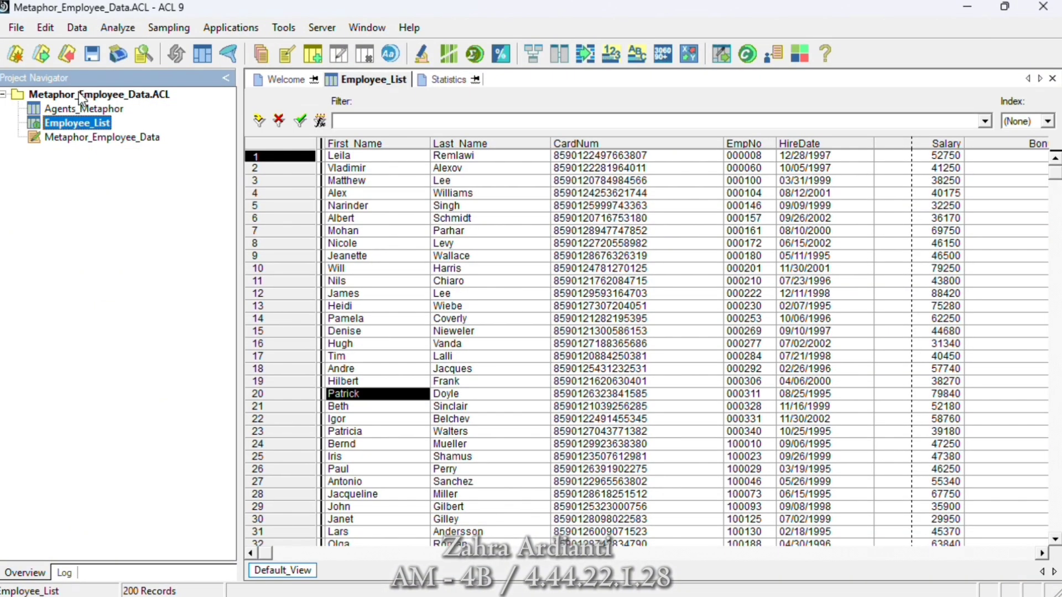
# - Run a statistical profile on the Bonus_2002 and Salary fields of the Employee_List table
pyautogui.click(107, 31)
pyautogui.moveTo(143, 87)
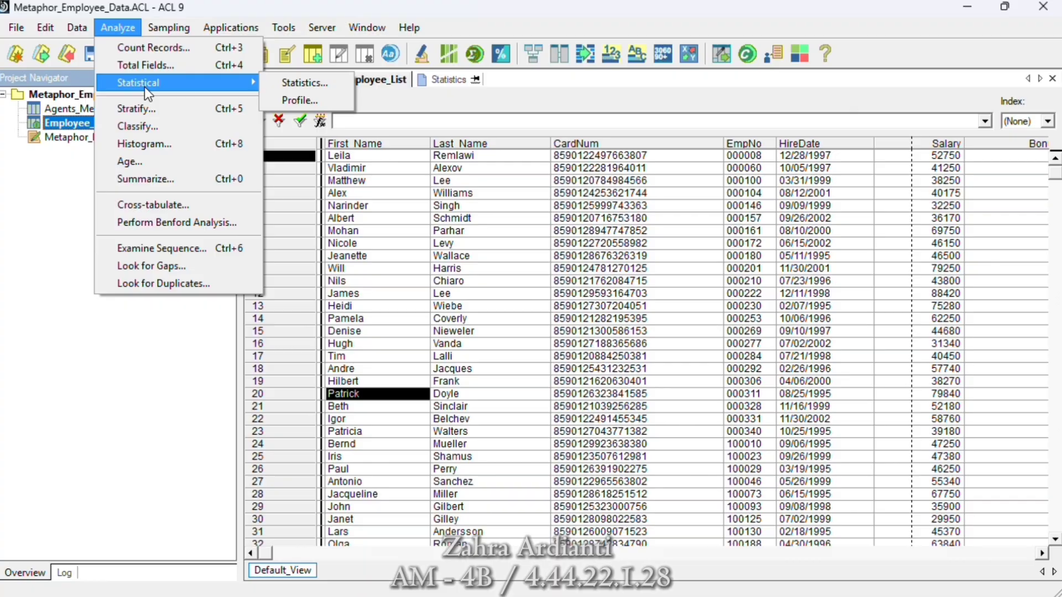
pyautogui.click(299, 101)
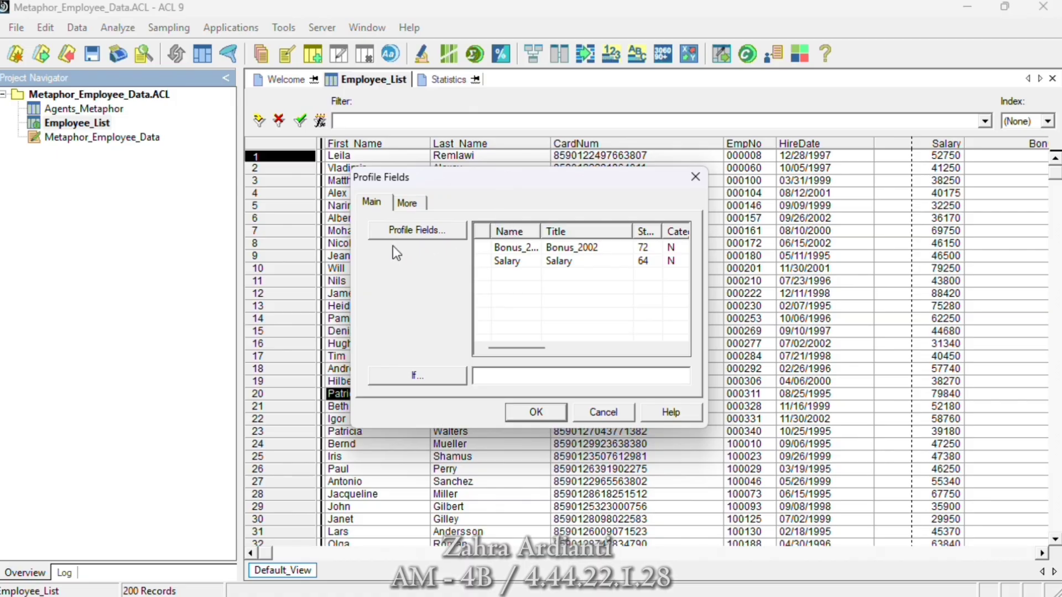
pyautogui.click(397, 231)
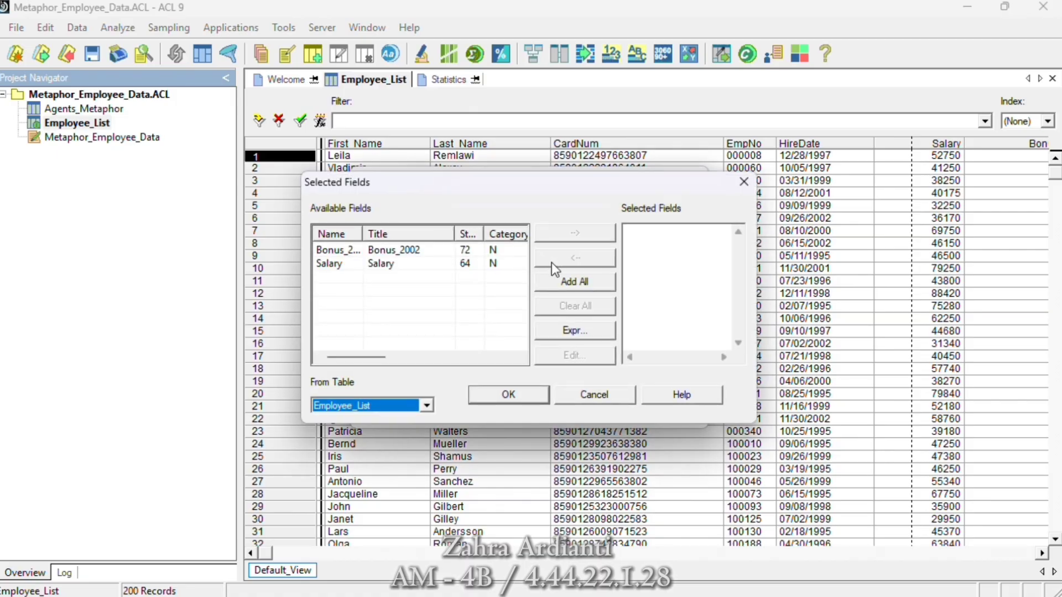
pyautogui.click(557, 285)
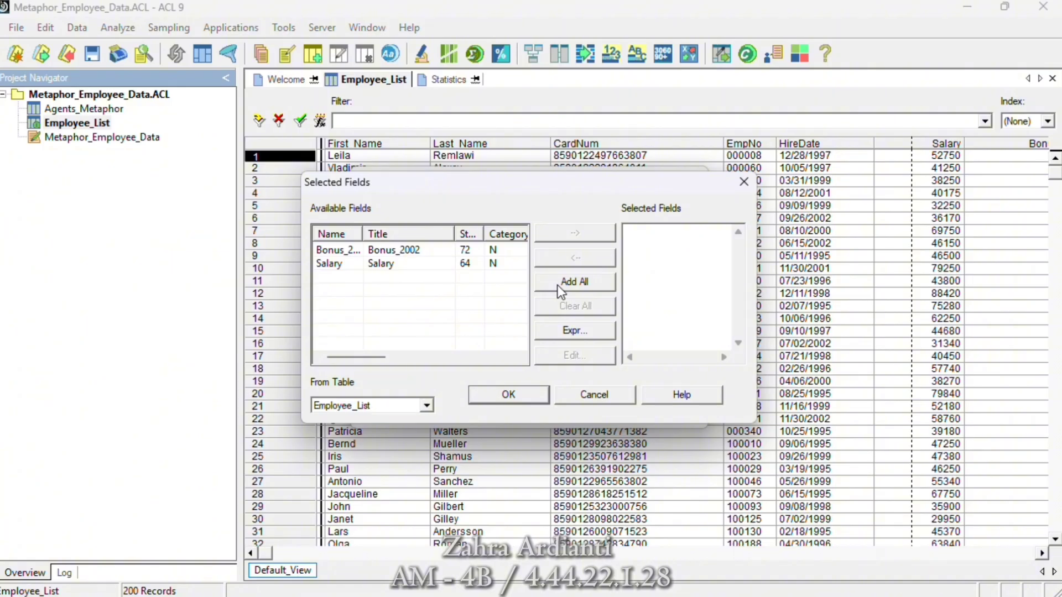
pyautogui.click(559, 290)
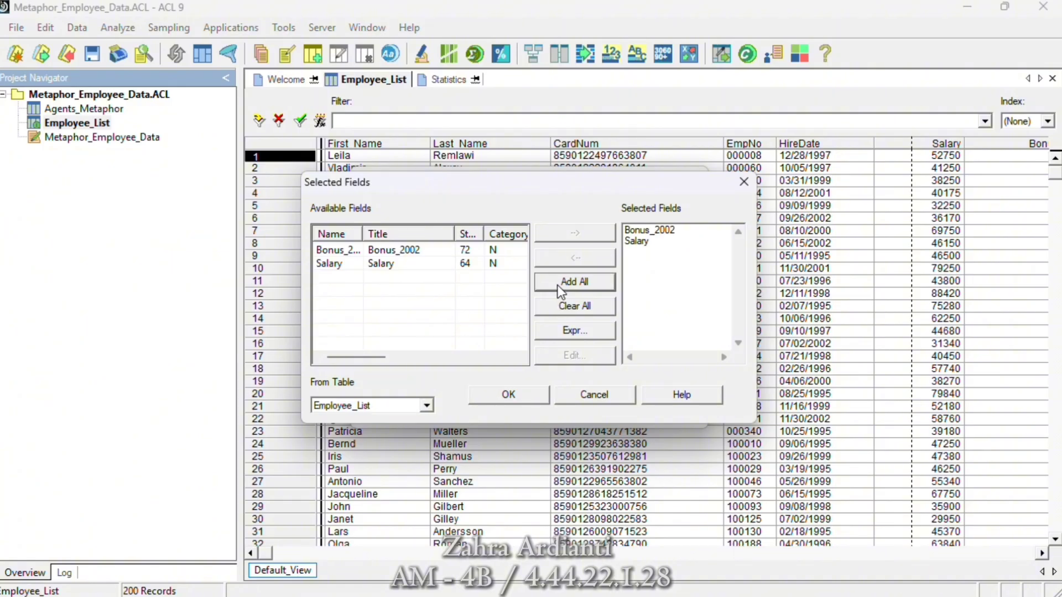
pyautogui.click(503, 395)
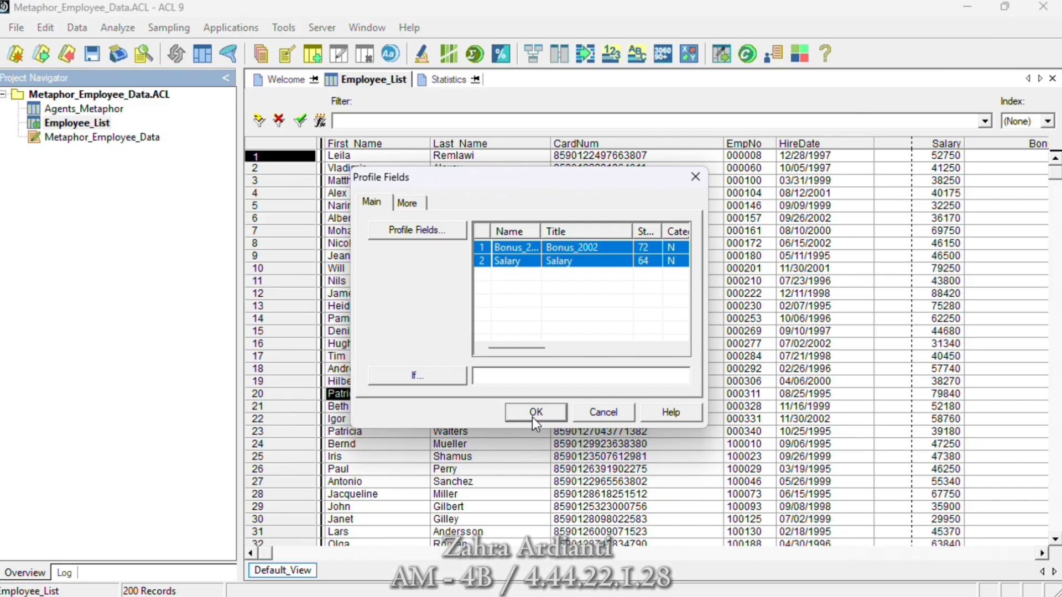
pyautogui.click(534, 413)
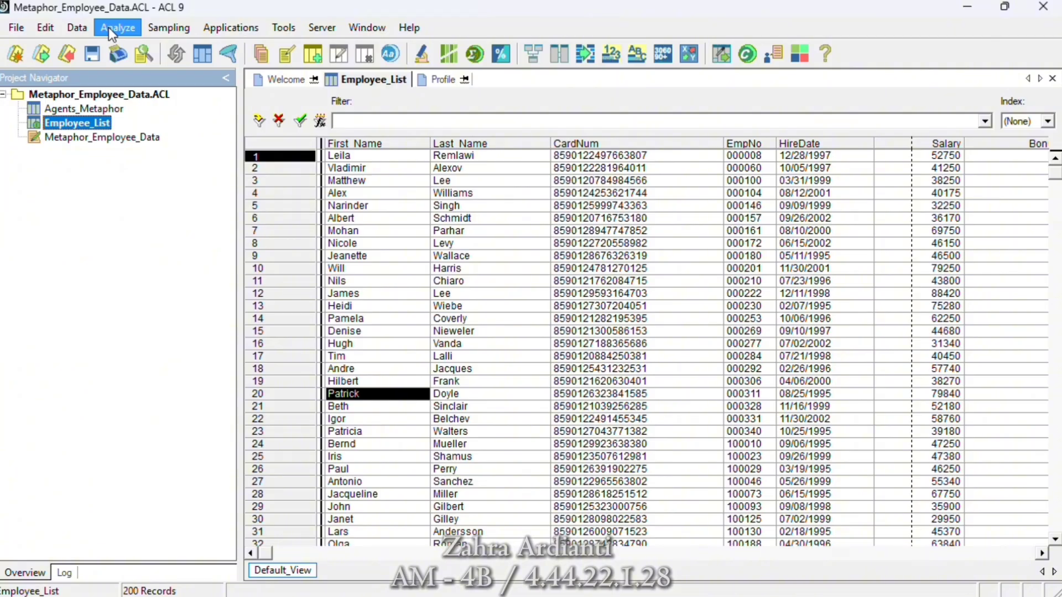
# - Set up a duplicates check on the Last_Name field of the Employee_List table
pyautogui.click(108, 27)
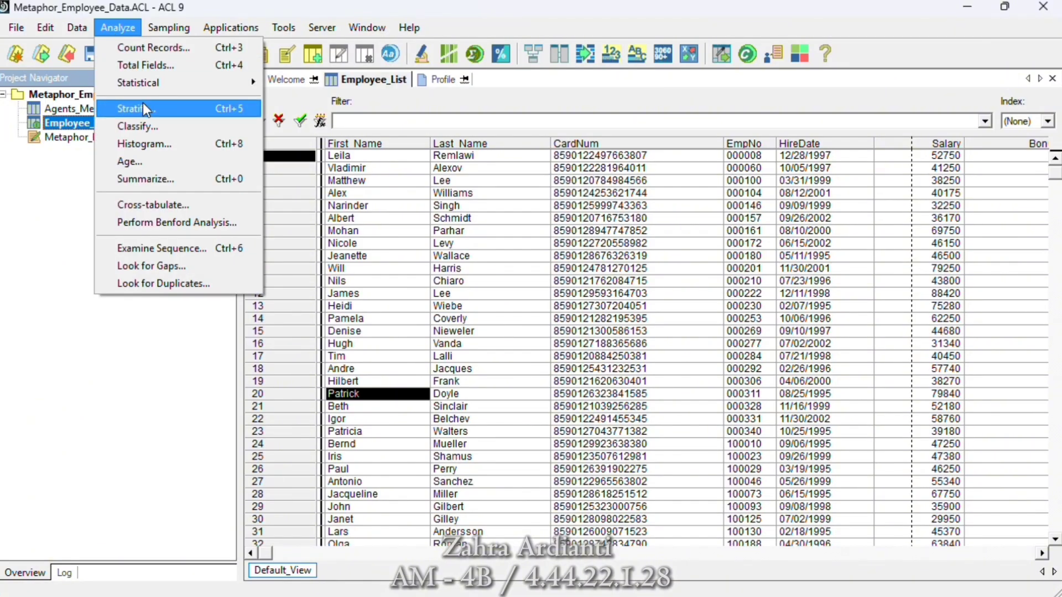
pyautogui.click(169, 281)
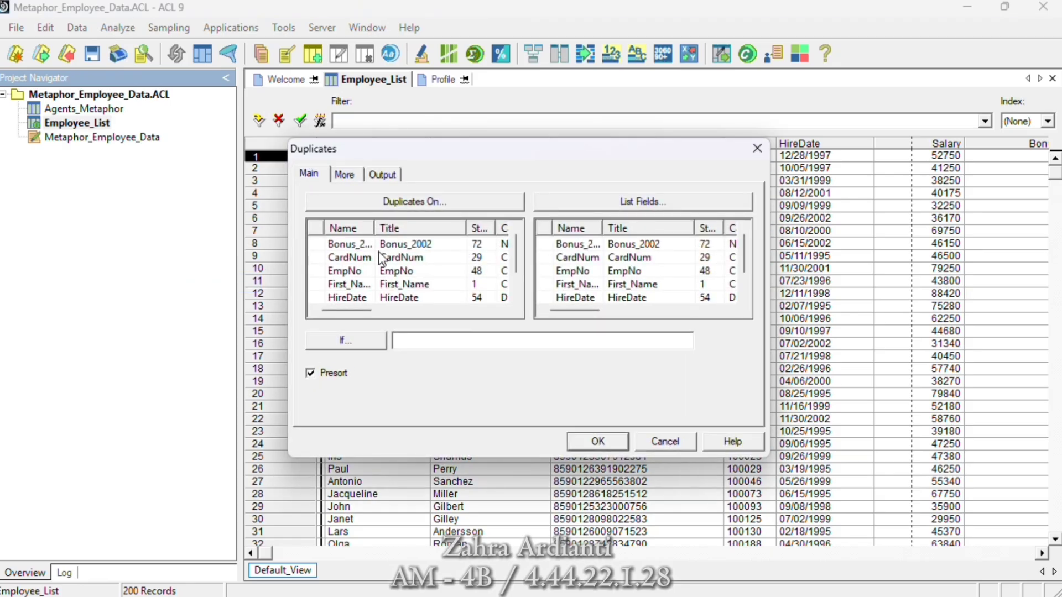
pyautogui.click(415, 201)
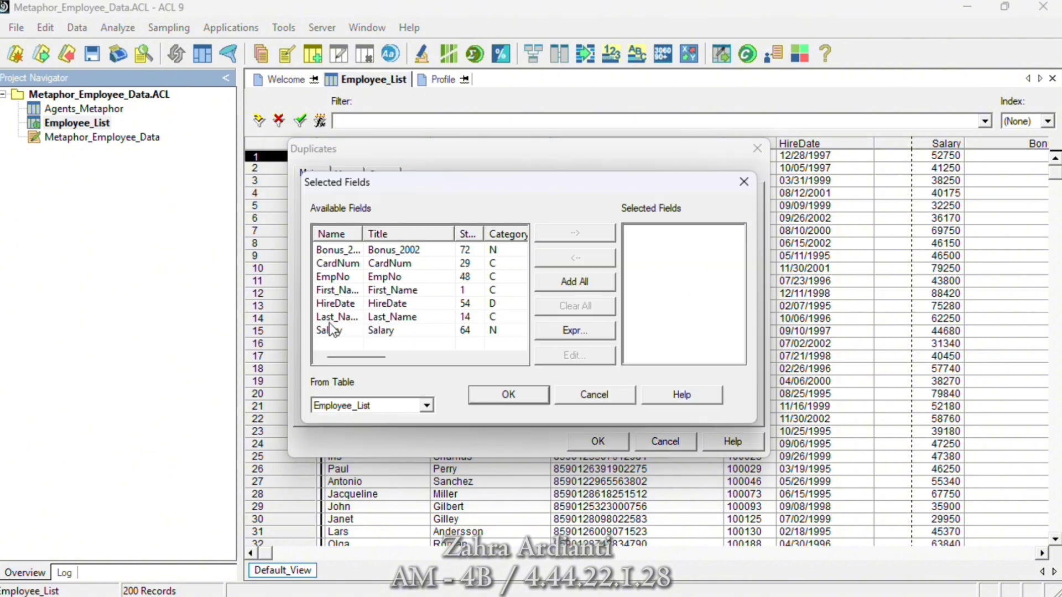
pyautogui.click(339, 317)
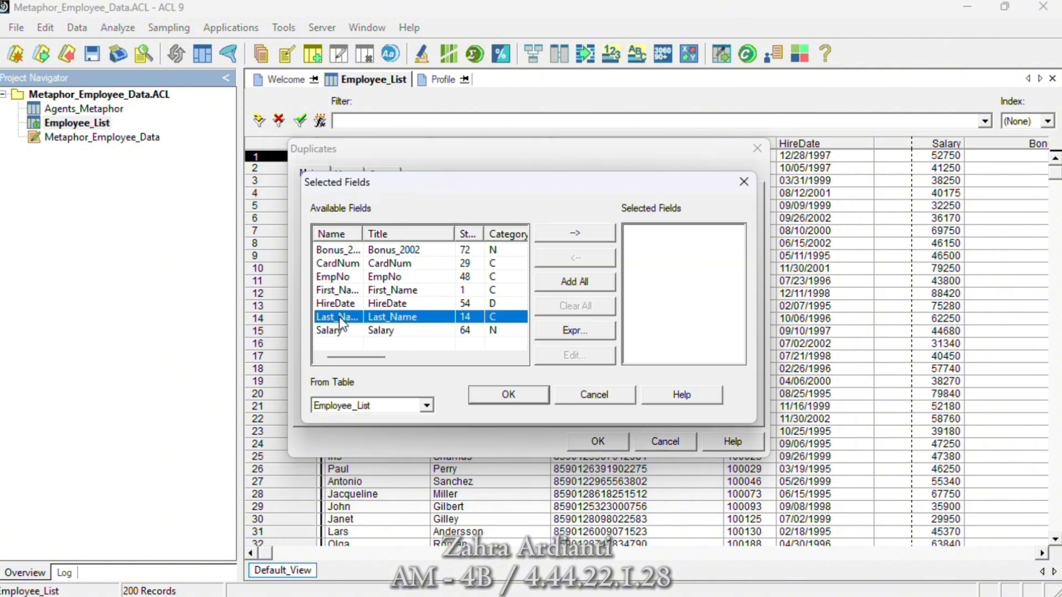
pyautogui.click(563, 234)
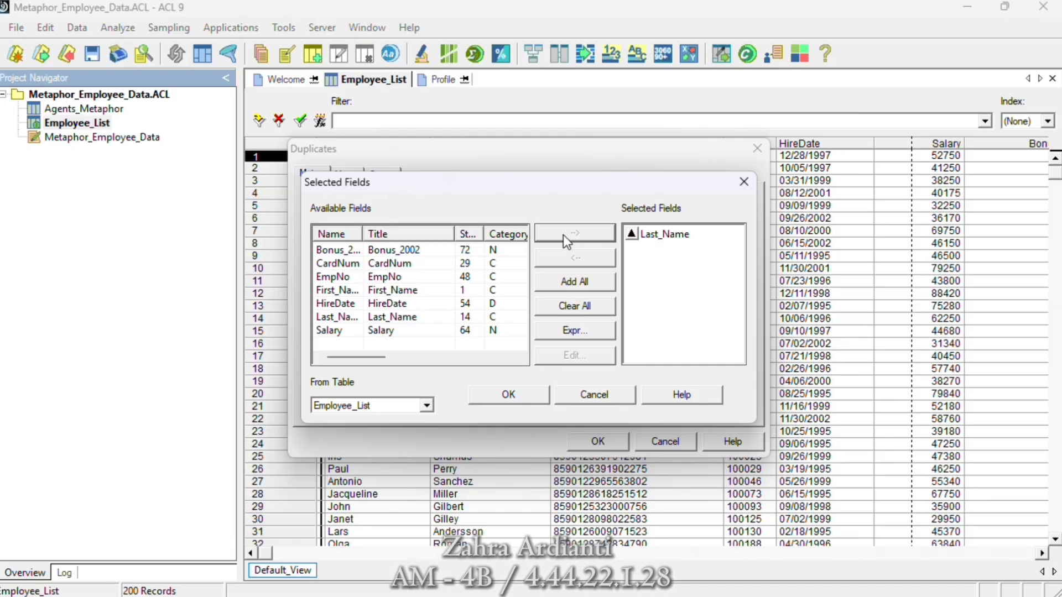
pyautogui.click(508, 395)
# - List all Employee_List fields in the Last_Name duplicates check and run it with output to the screen
pyautogui.click(661, 201)
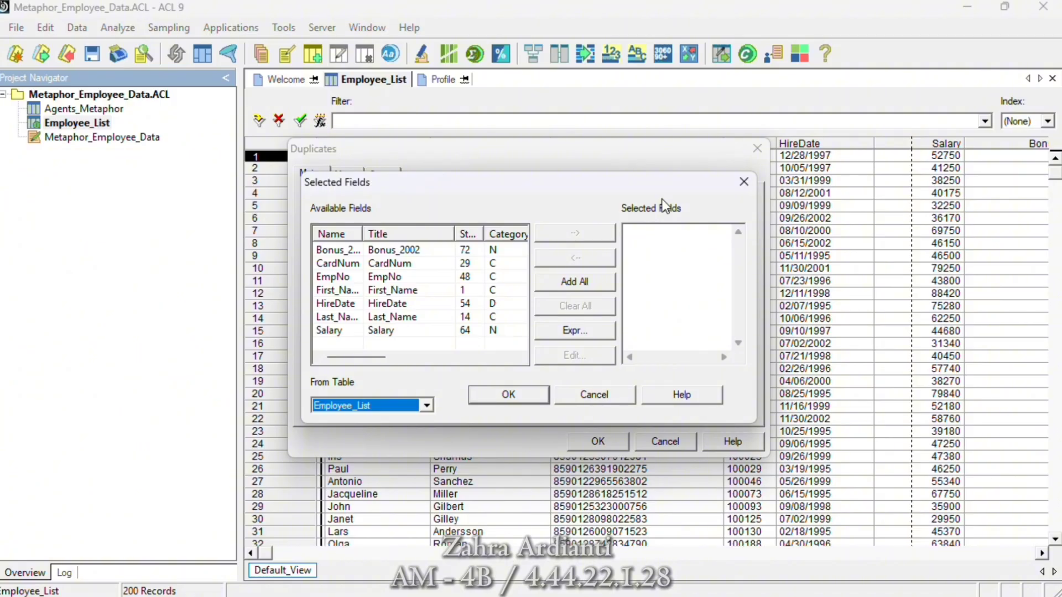
pyautogui.click(557, 283)
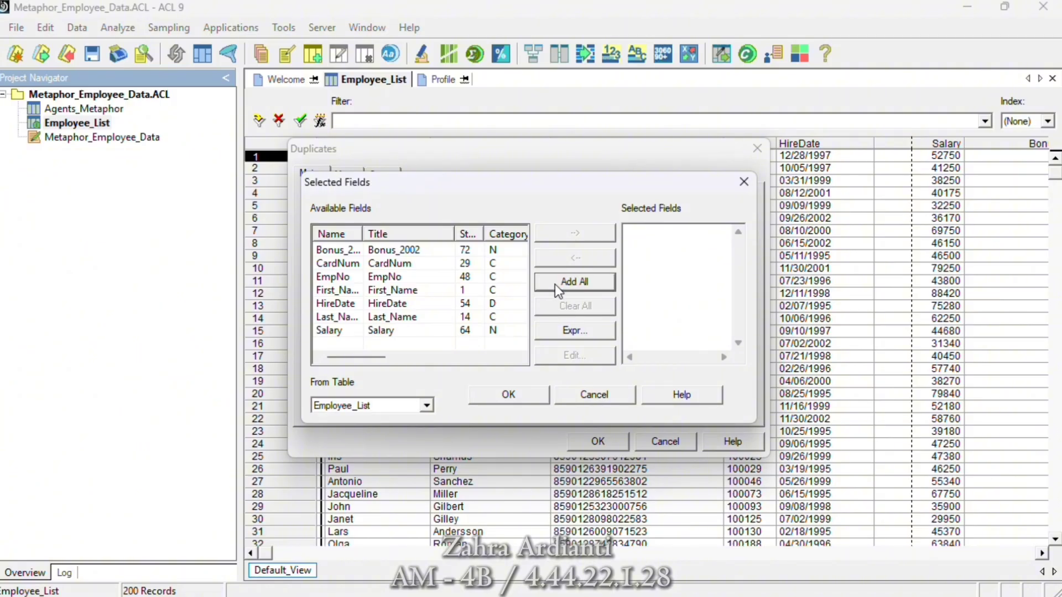
pyautogui.click(532, 398)
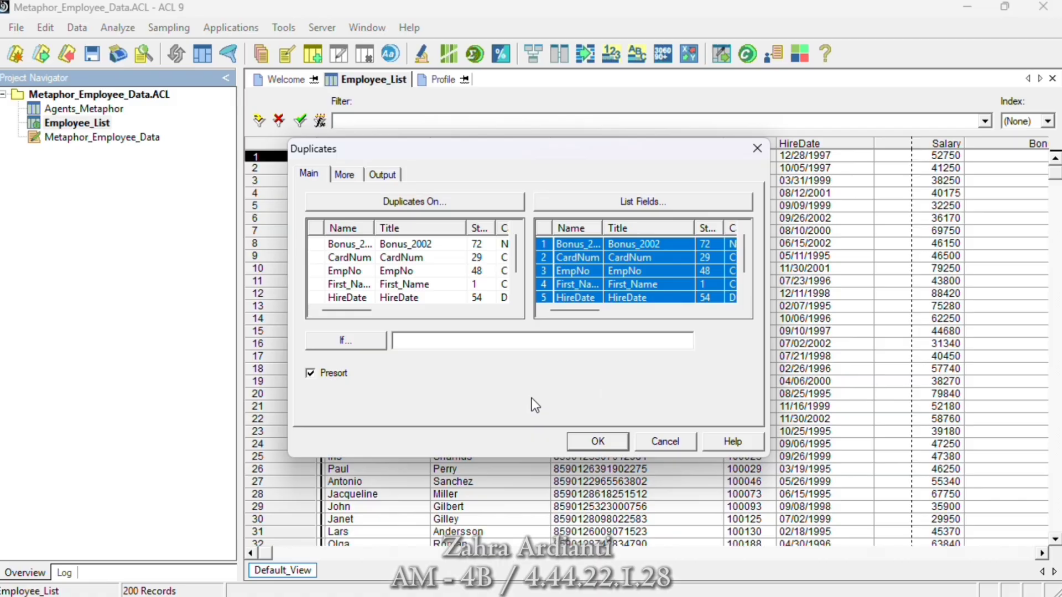
pyautogui.click(383, 175)
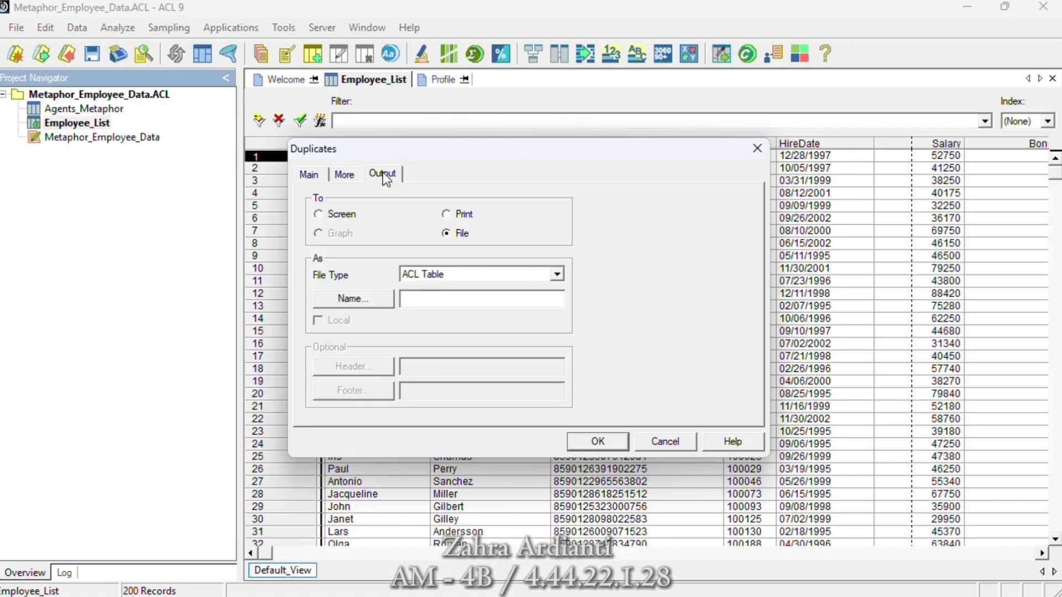
pyautogui.click(336, 215)
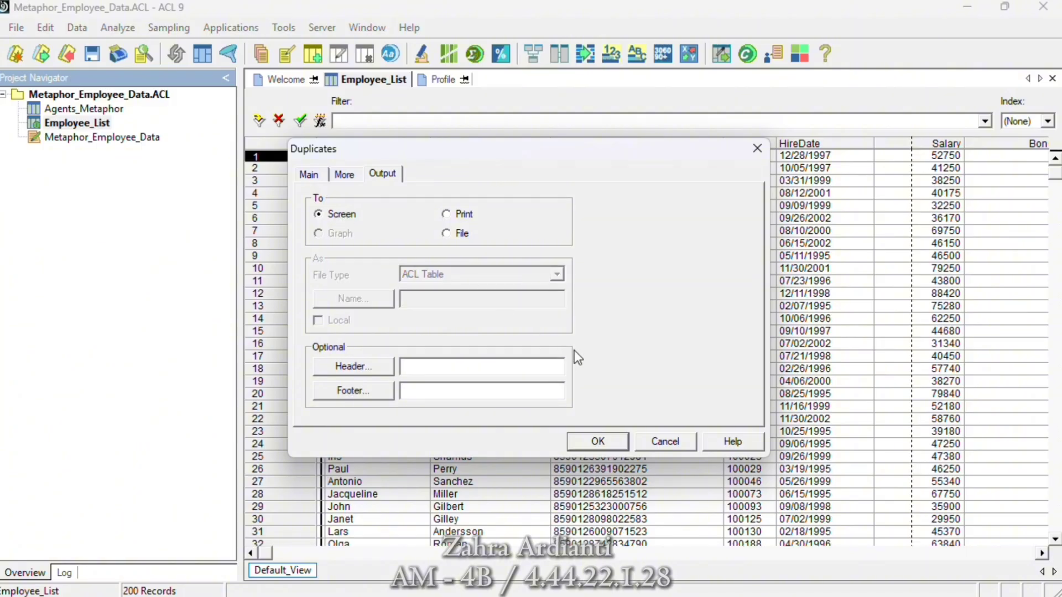
pyautogui.click(596, 443)
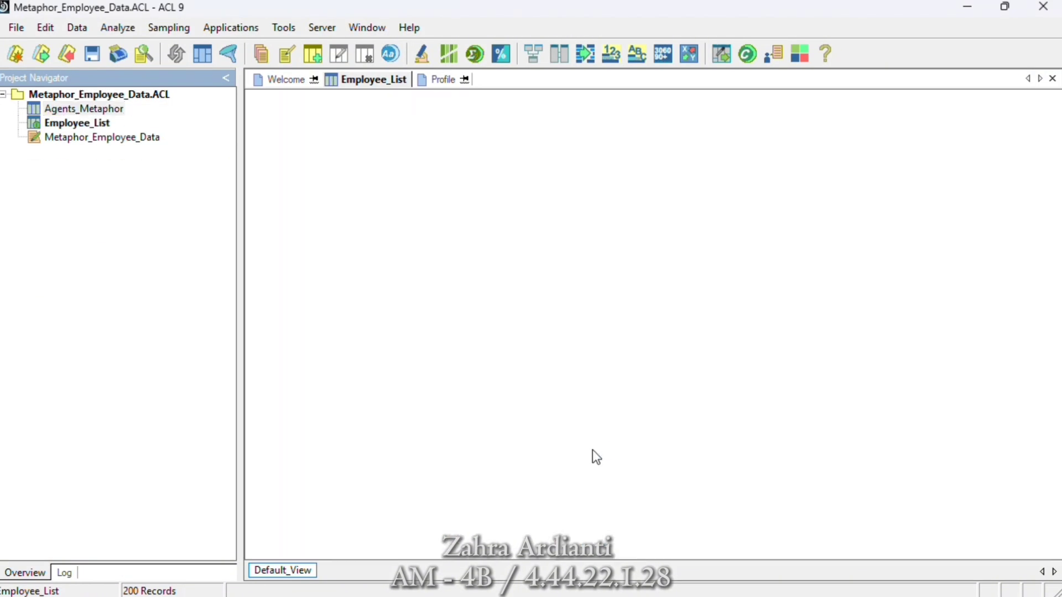
# - Open the first record listed in the duplicates results to inspect it, and clear the resulting view filter
pyautogui.scroll(-4, 948, 374)
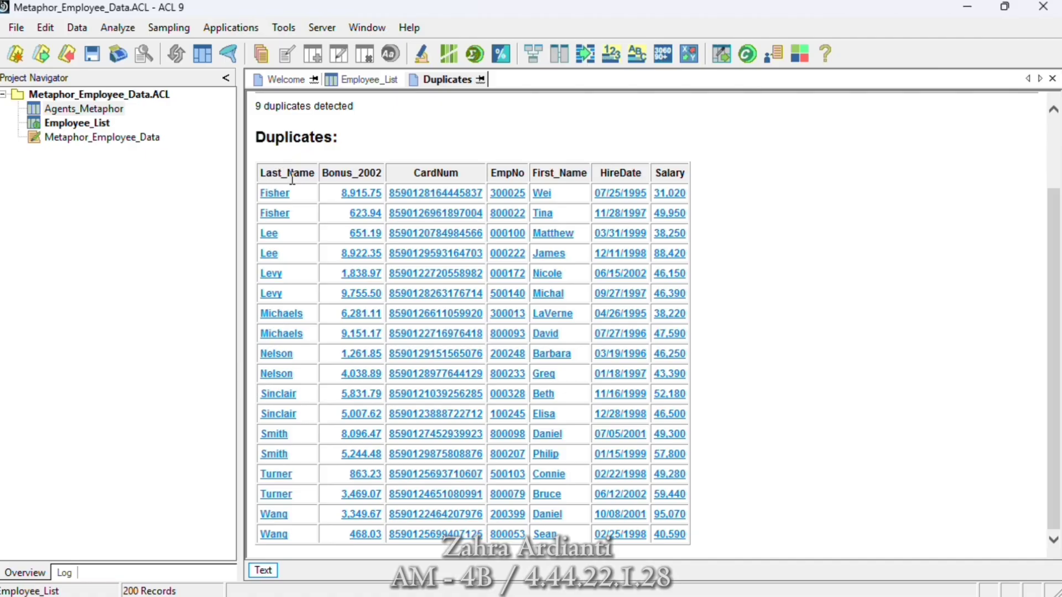
pyautogui.click(281, 195)
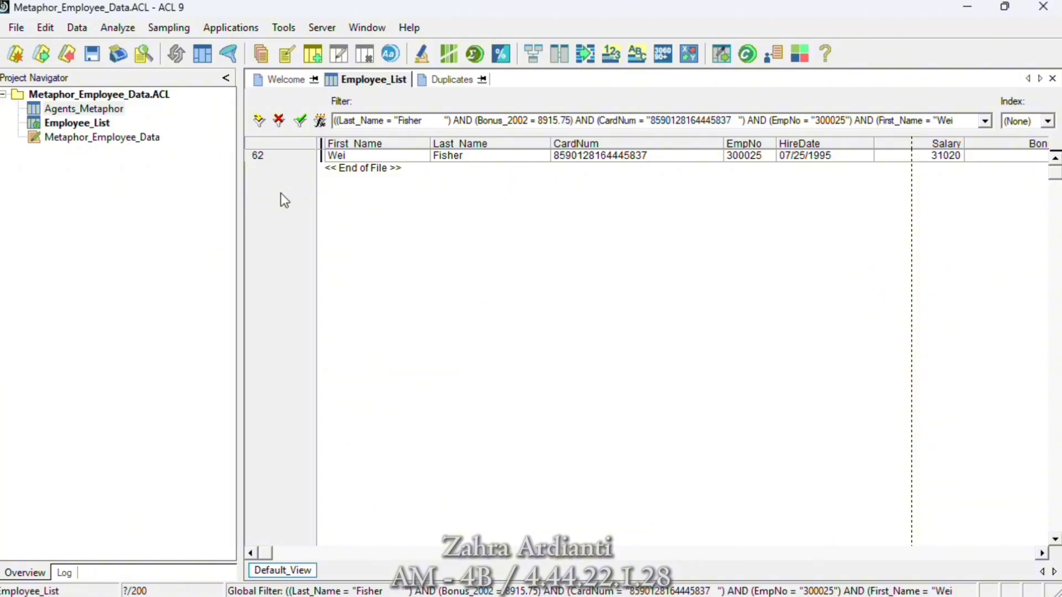
pyautogui.click(279, 121)
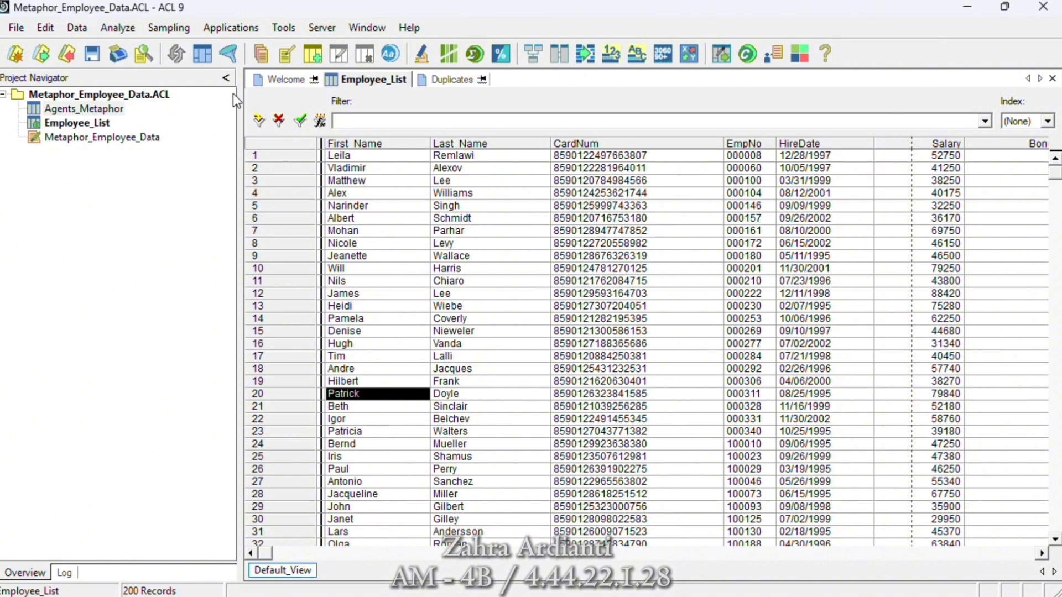
# - Run a duplicates check on the EmpNo field of Employee_List with output to the screen
pyautogui.click(109, 31)
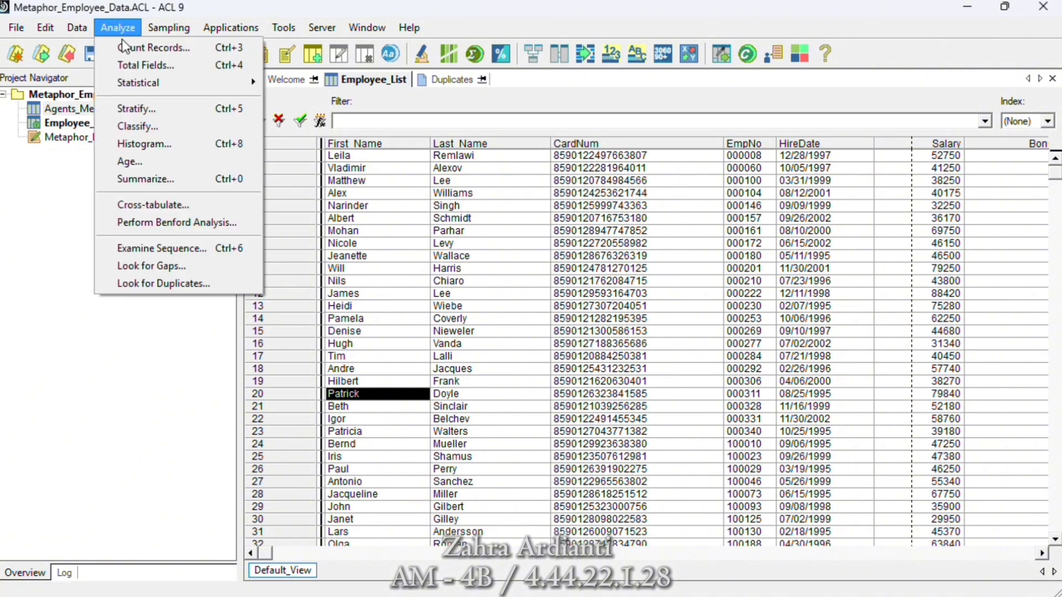
pyautogui.click(170, 288)
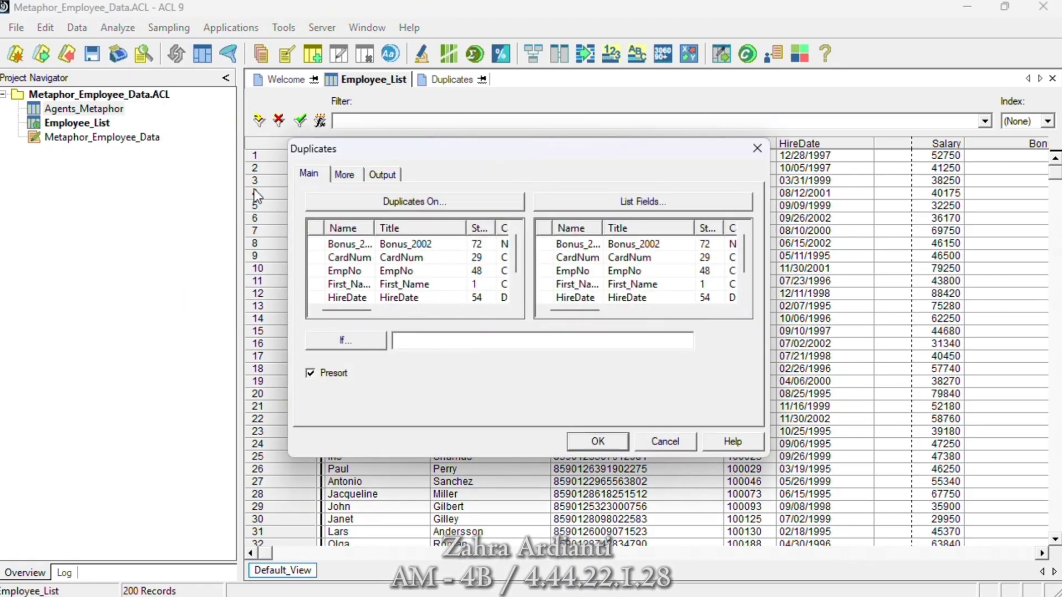
pyautogui.click(399, 203)
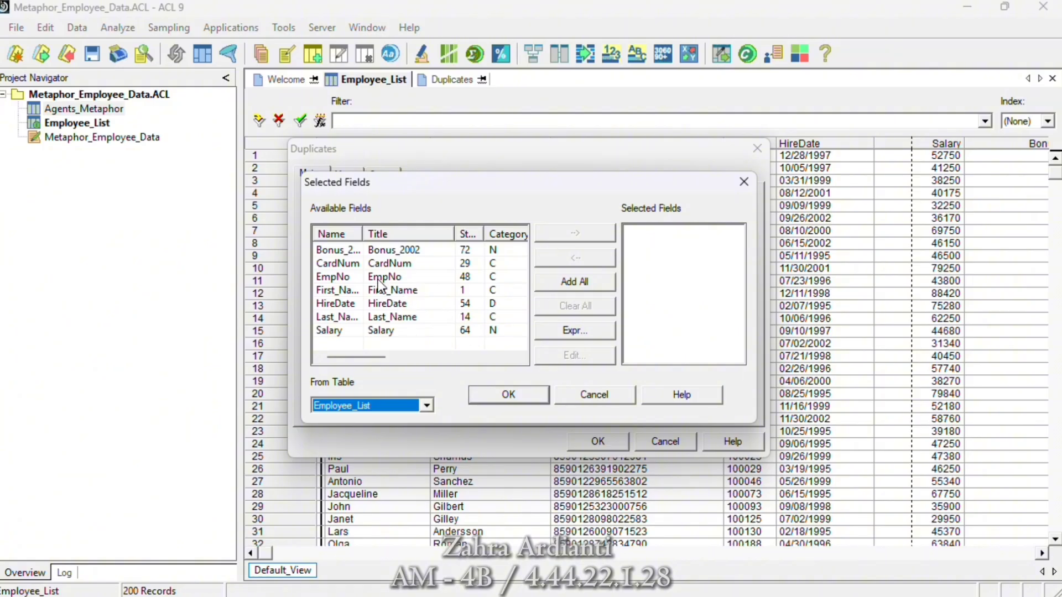
pyautogui.click(337, 277)
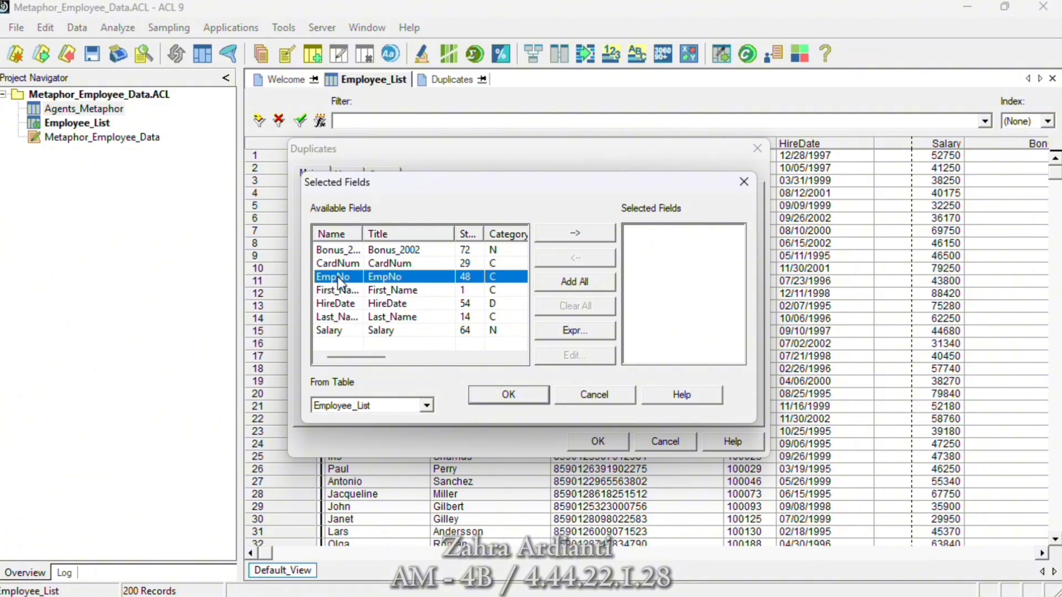
pyautogui.click(599, 231)
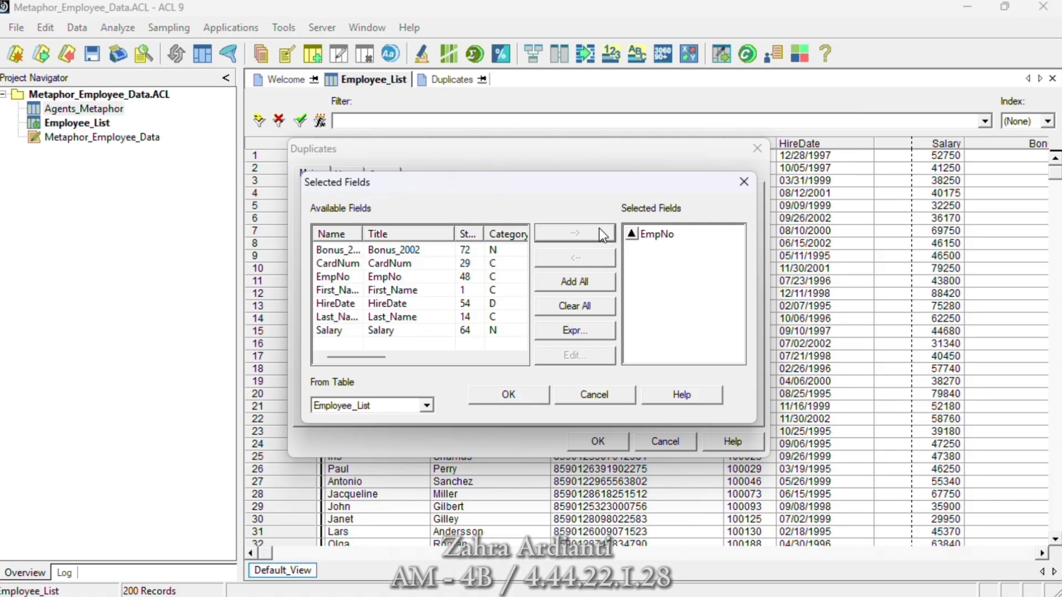
pyautogui.click(518, 397)
pyautogui.click(387, 176)
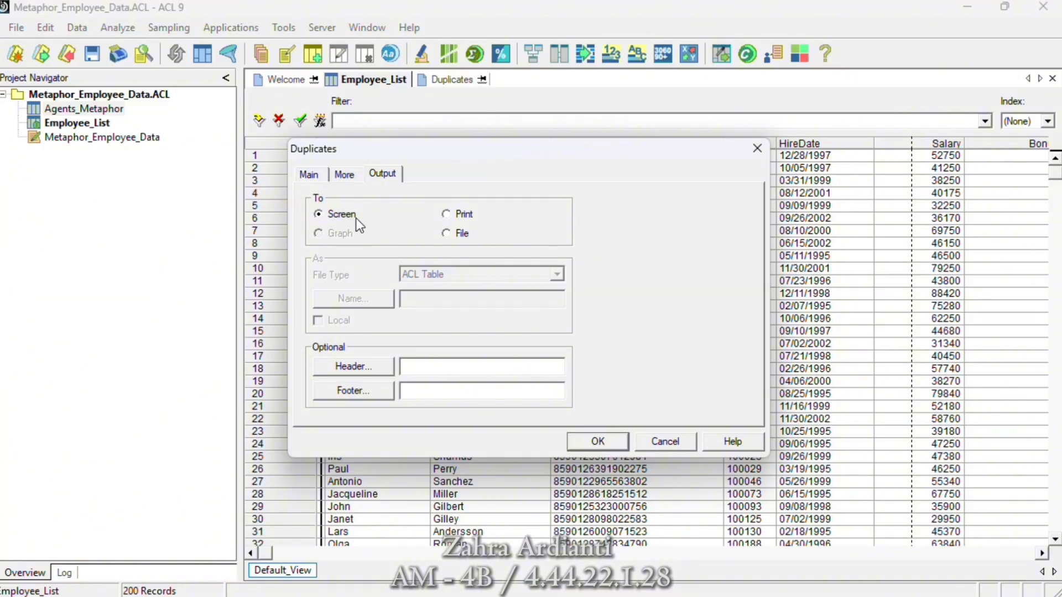
pyautogui.click(598, 442)
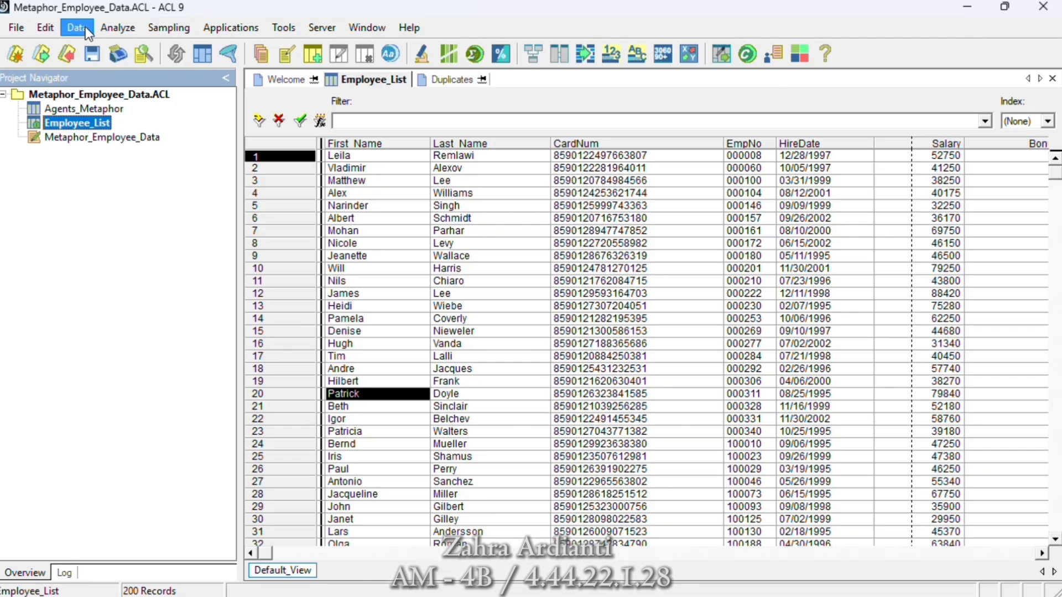
# - Total the Bonus_2002 field of the Employee_List table
pyautogui.click(113, 29)
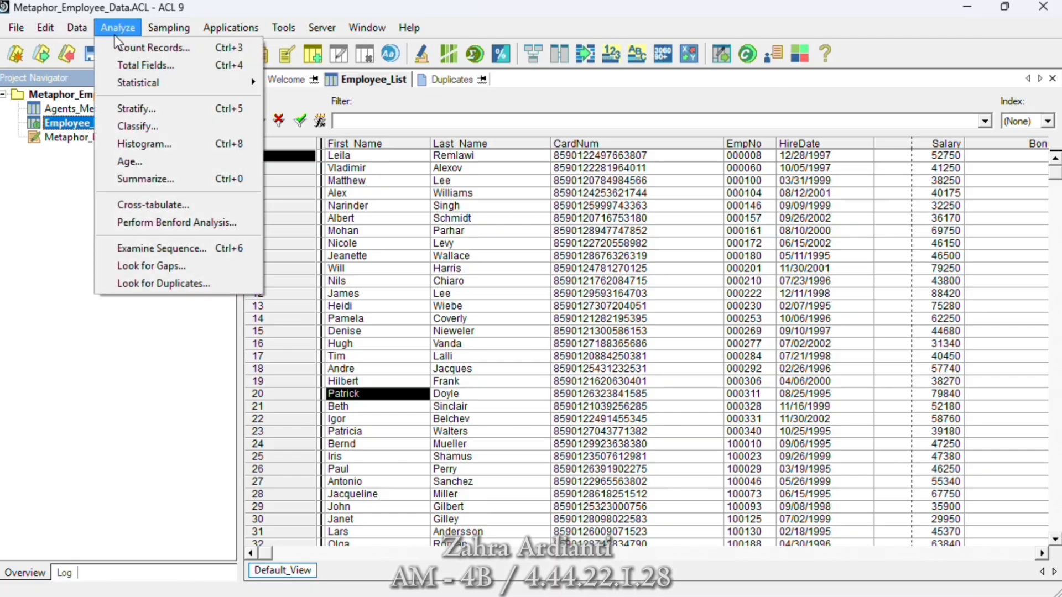
pyautogui.click(141, 63)
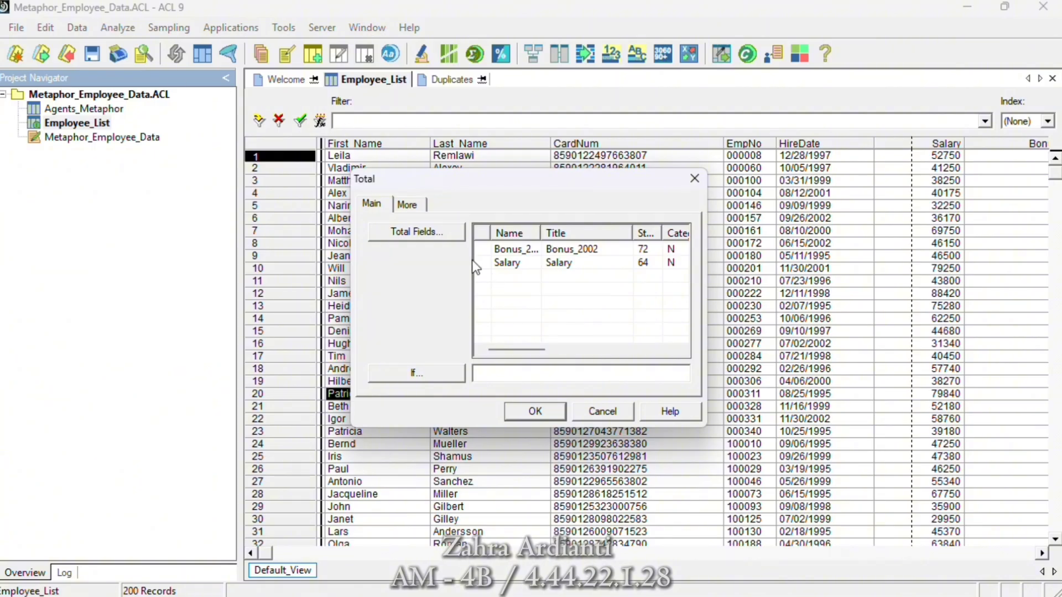
pyautogui.click(439, 235)
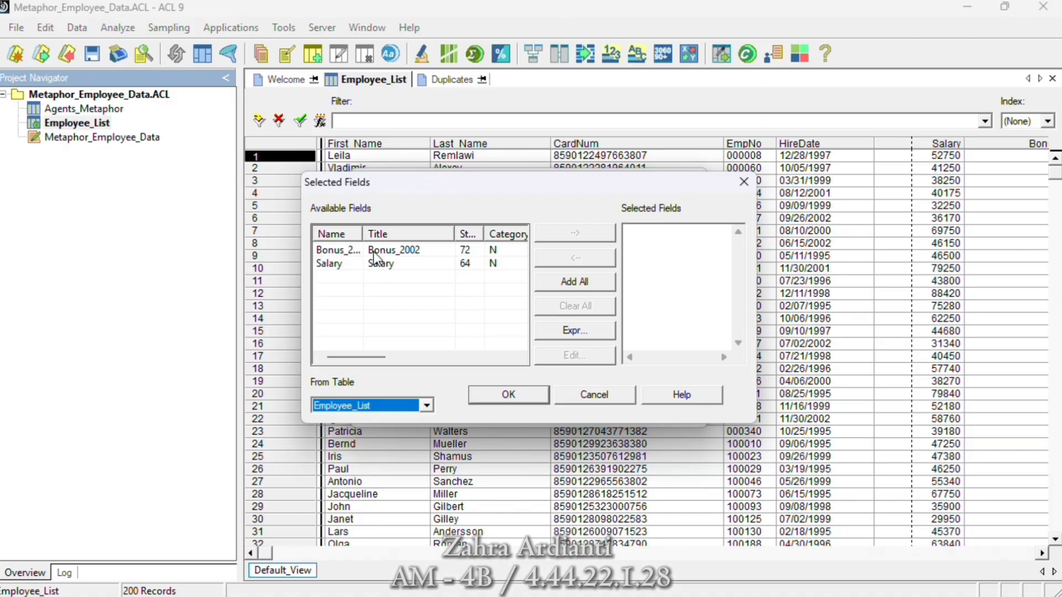
pyautogui.click(347, 251)
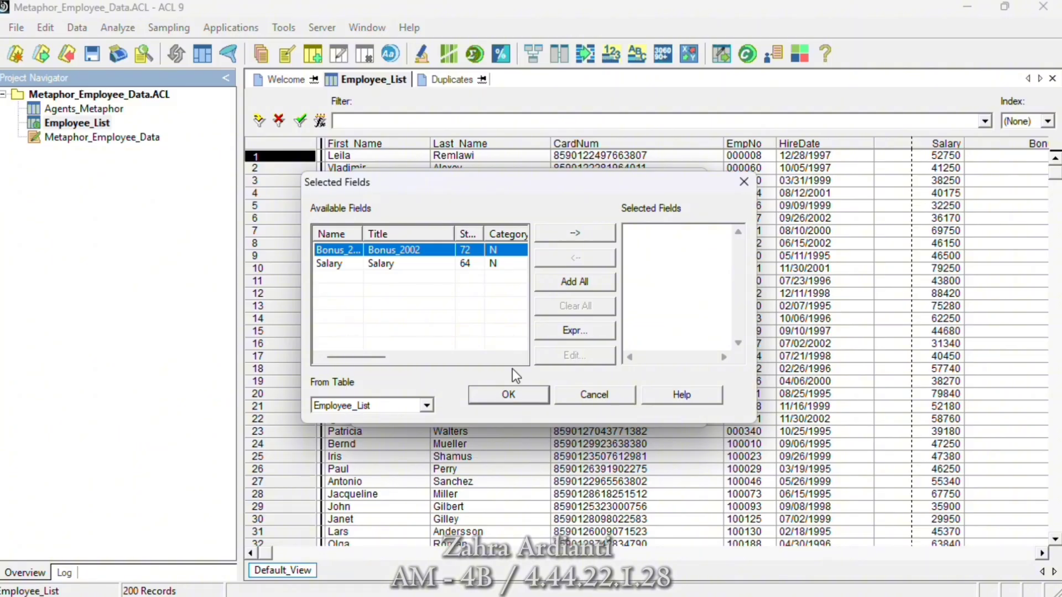
pyautogui.click(570, 235)
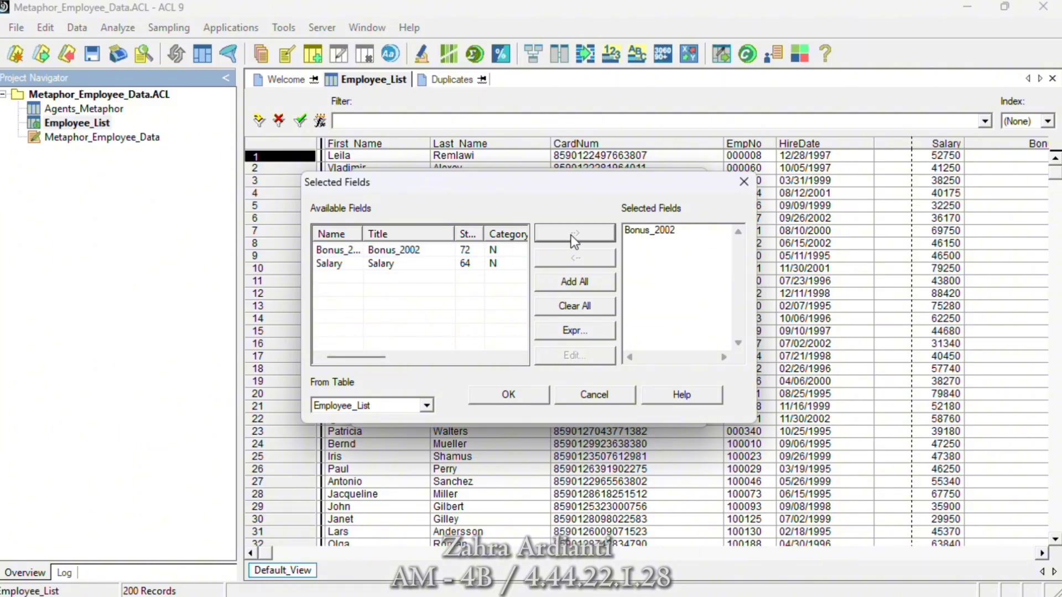
pyautogui.click(509, 395)
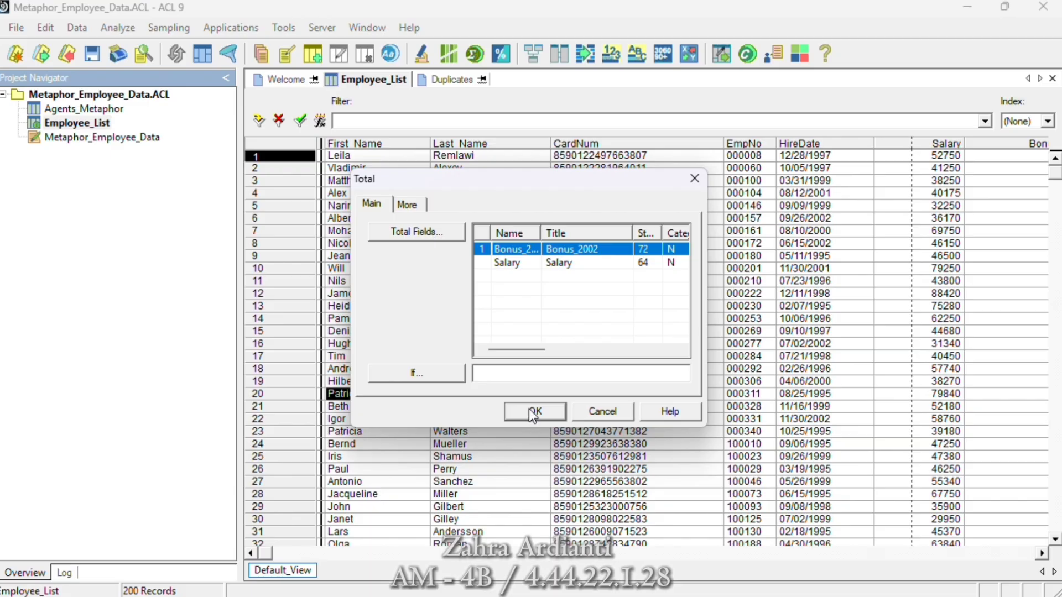
pyautogui.click(533, 413)
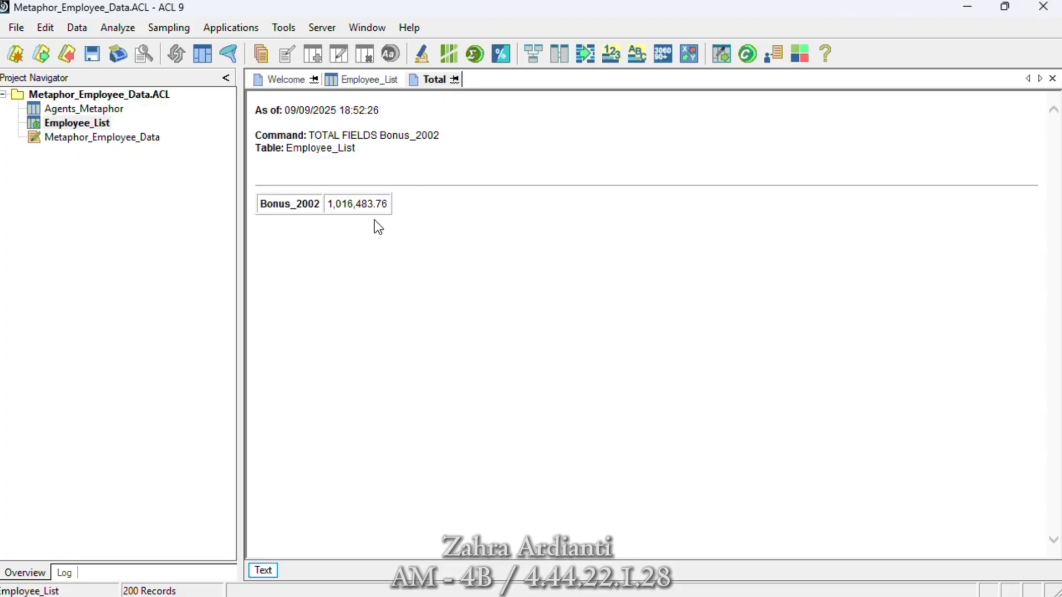
# - Review the project's command history log and return to the Employee_List table view
pyautogui.click(64, 572)
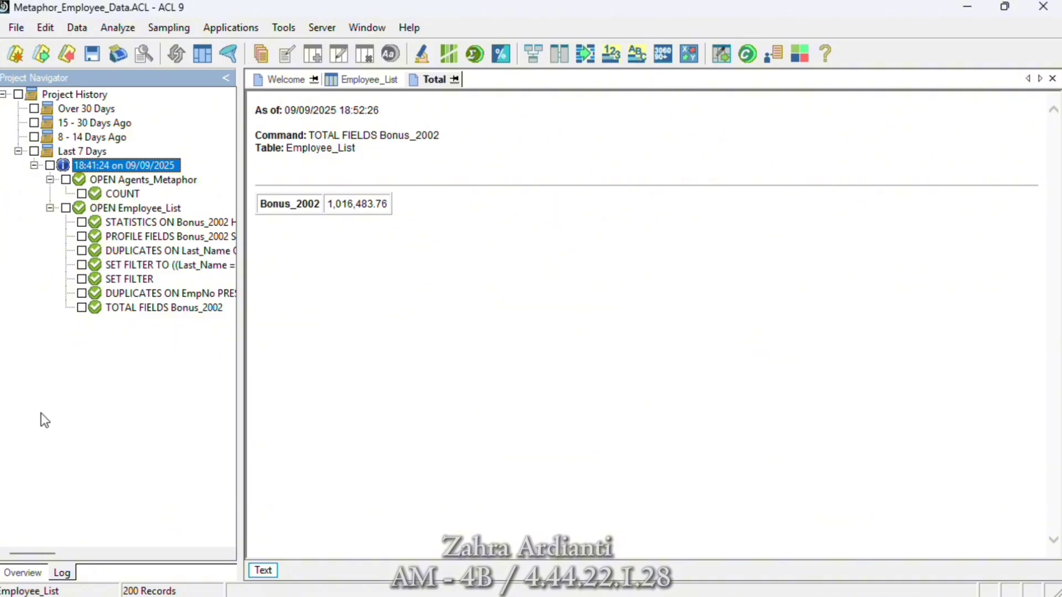
pyautogui.click(29, 570)
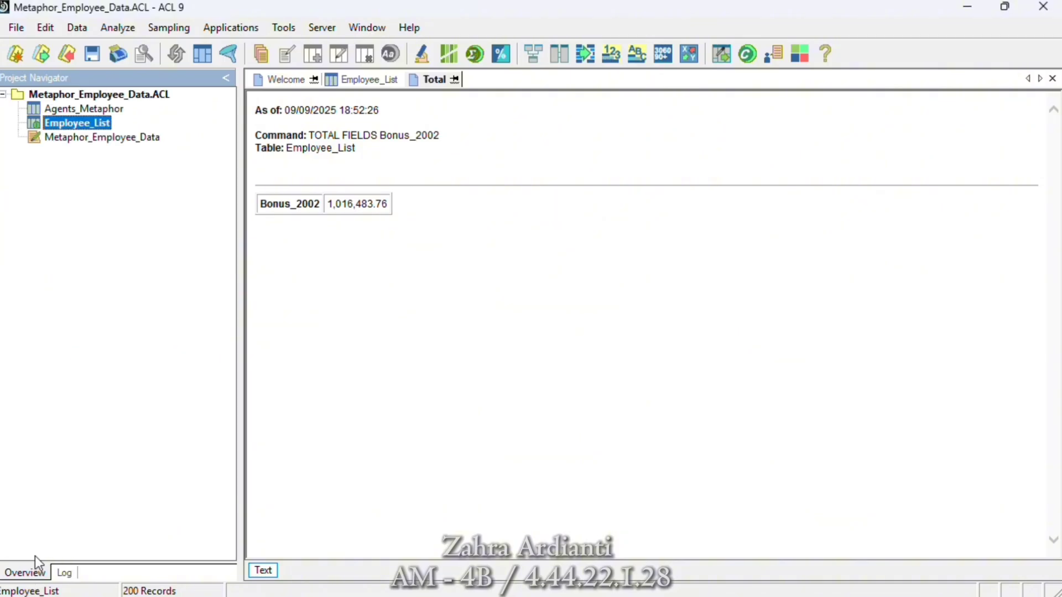
pyautogui.doubleClick(100, 124)
# - Quick sort the Employee_List table by Salary in descending order, followed by ascending order
pyautogui.click(919, 144)
pyautogui.rightClick(920, 146)
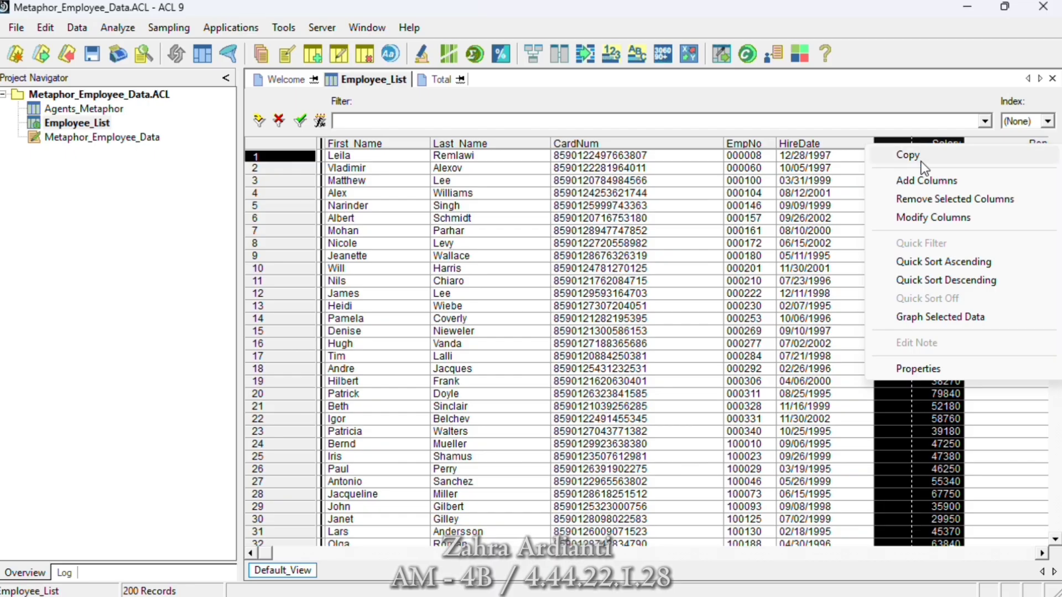
pyautogui.click(912, 280)
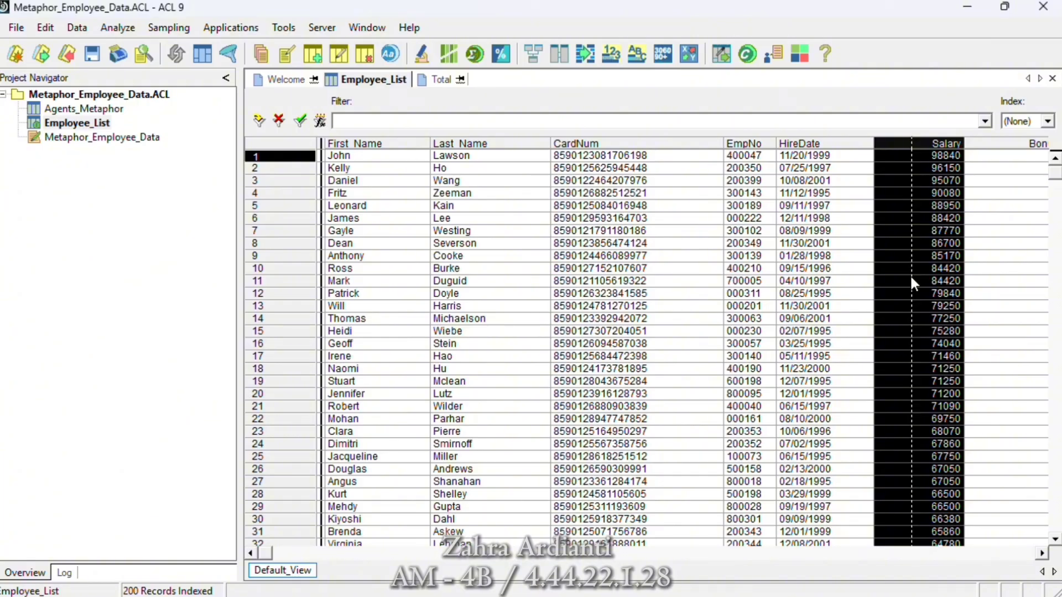
pyautogui.rightClick(936, 148)
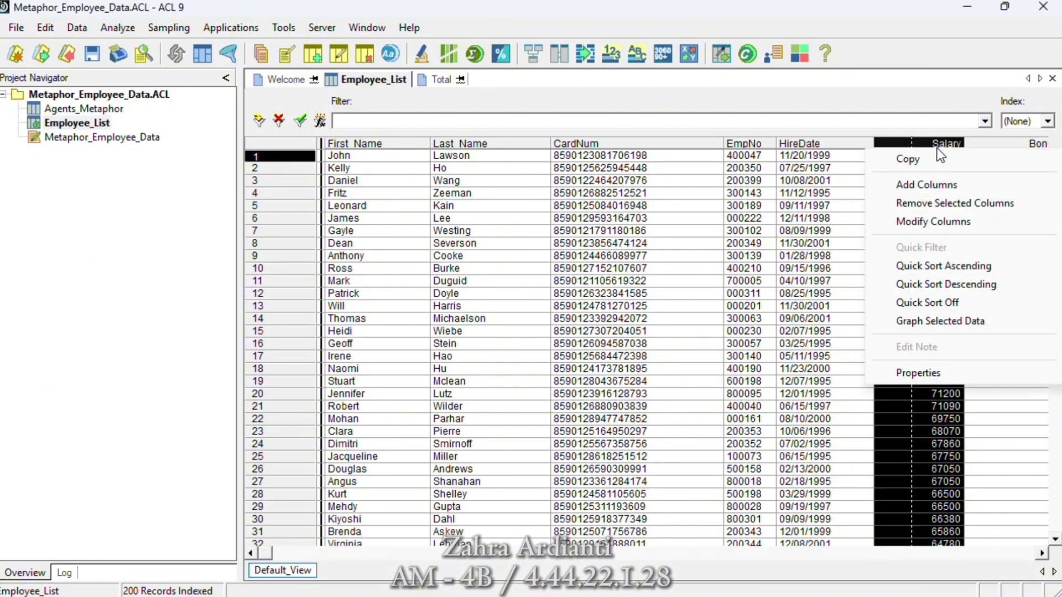
pyautogui.click(931, 268)
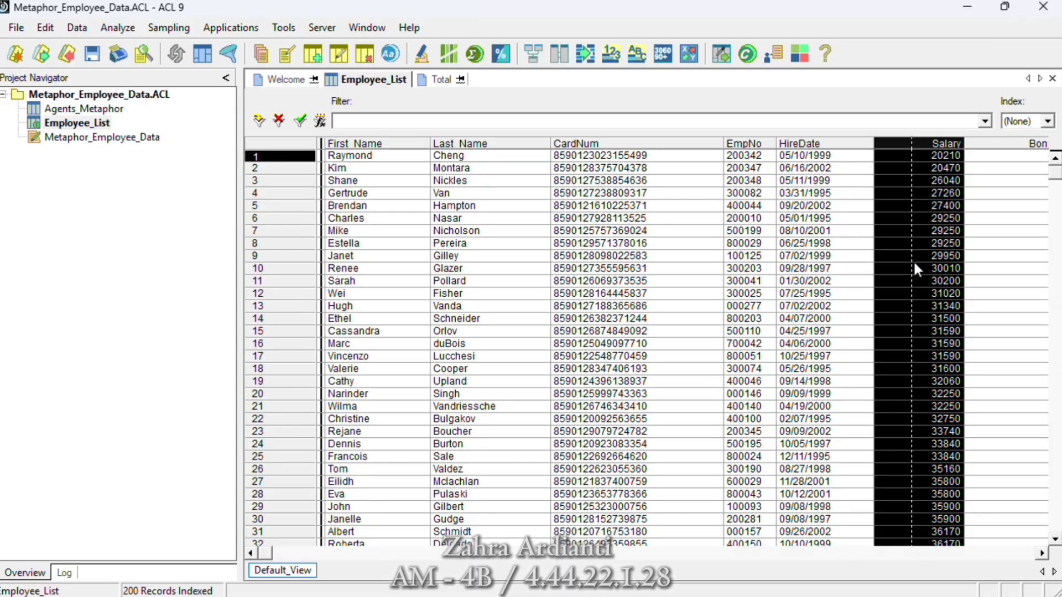
# - Start a view filter expression for Employee_List with the condition HireDate >=
pyautogui.click(320, 121)
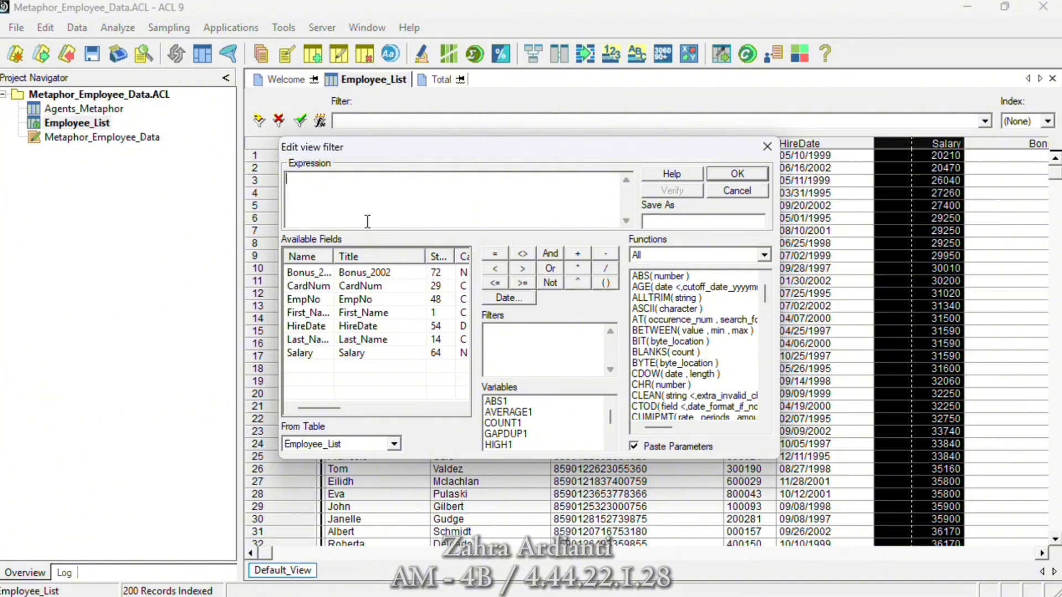
pyautogui.doubleClick(310, 325)
pyautogui.click(525, 284)
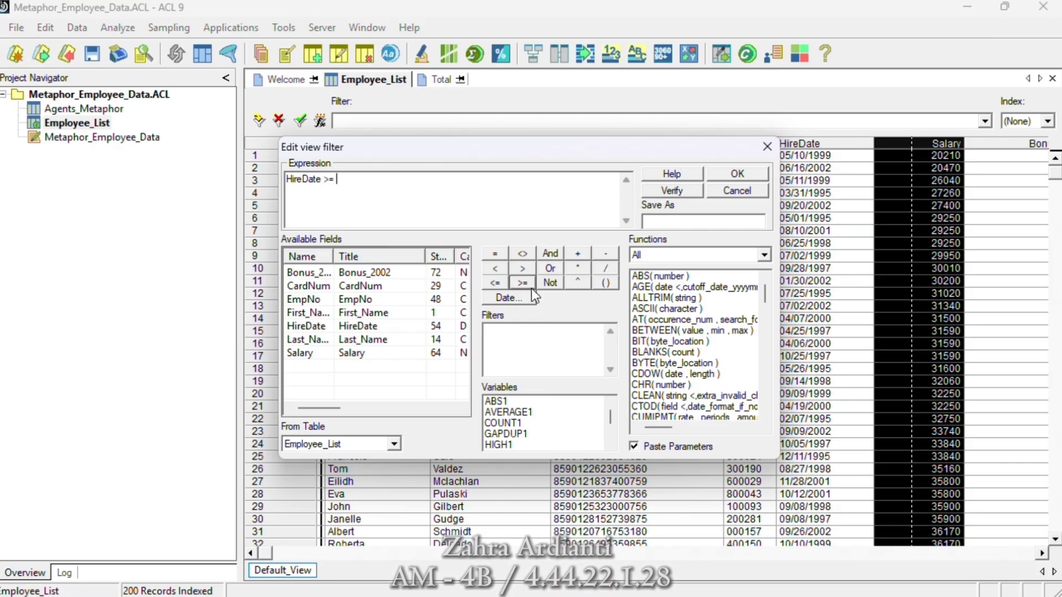
# - Add the date January 1, 2002 as the comparison value of the HireDate >= condition
pyautogui.click(513, 299)
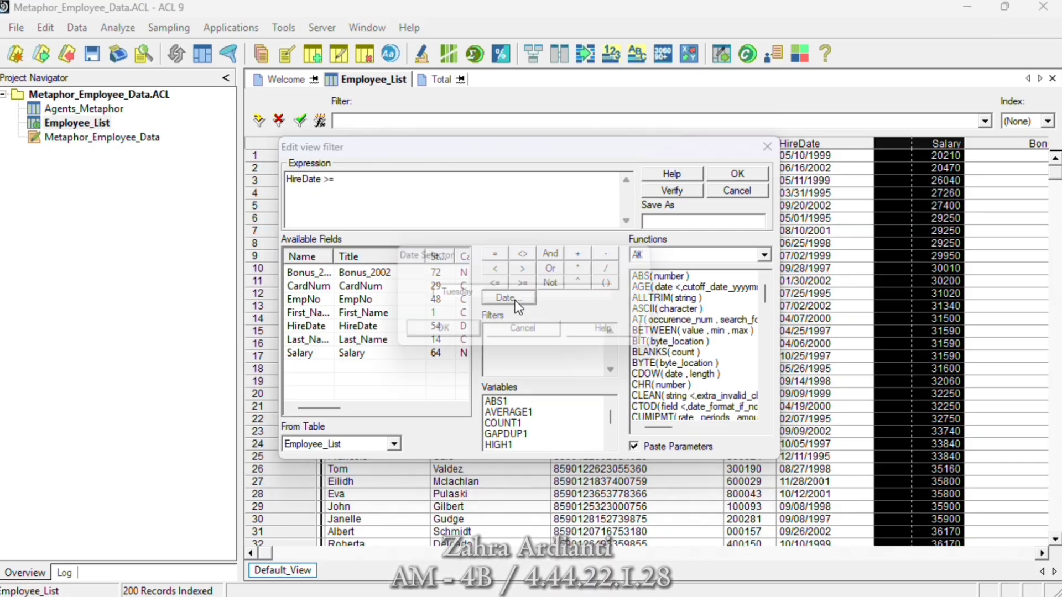
pyautogui.click(617, 293)
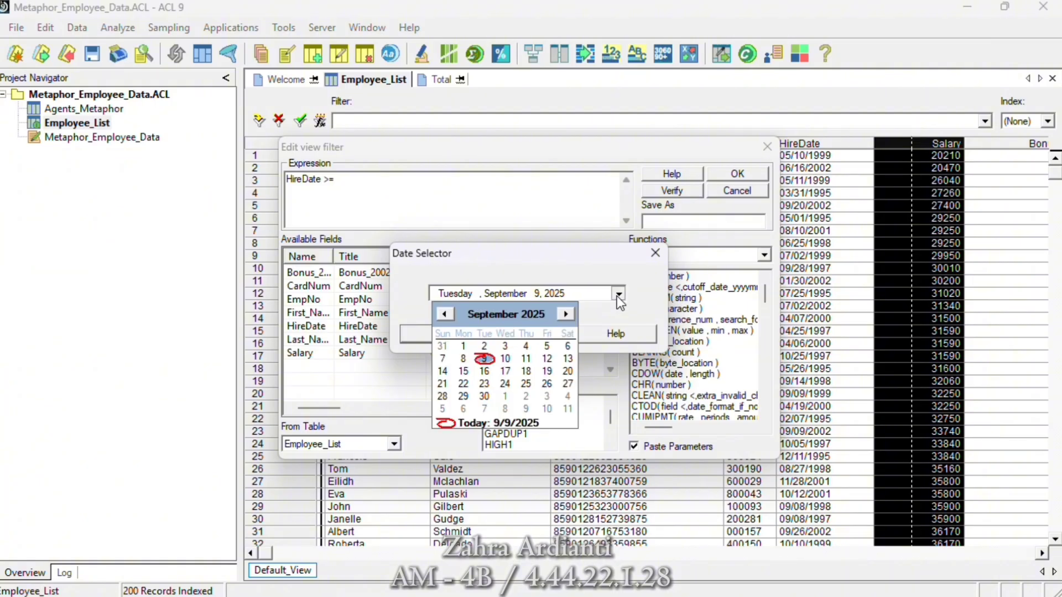
pyautogui.click(528, 314)
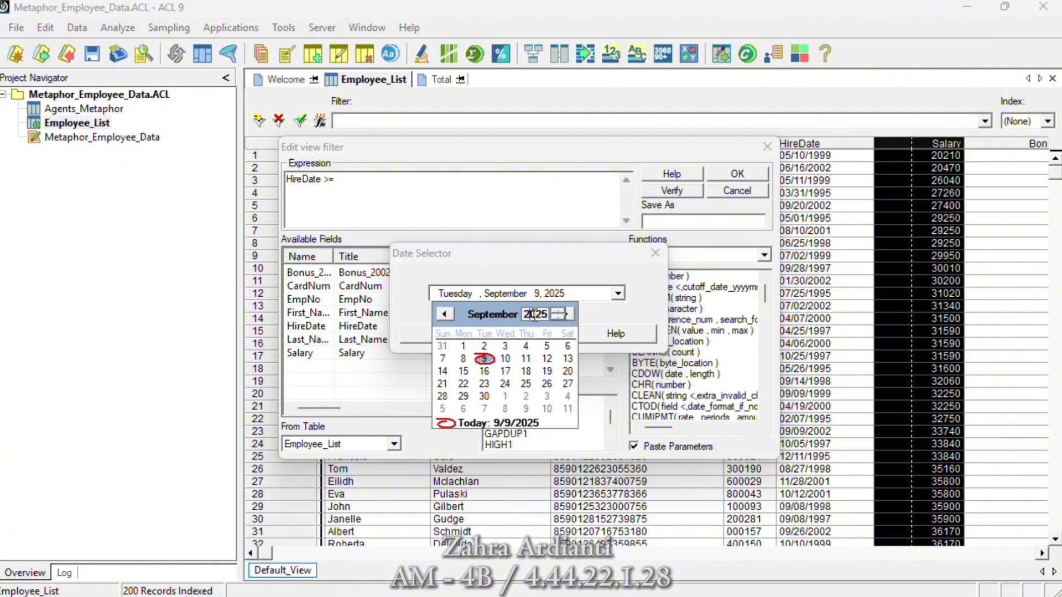
pyautogui.click(565, 314)
pyautogui.click(565, 314)
pyautogui.click(565, 314)
pyautogui.click(566, 314)
pyautogui.click(565, 314)
pyautogui.click(527, 314)
pyautogui.click(552, 319)
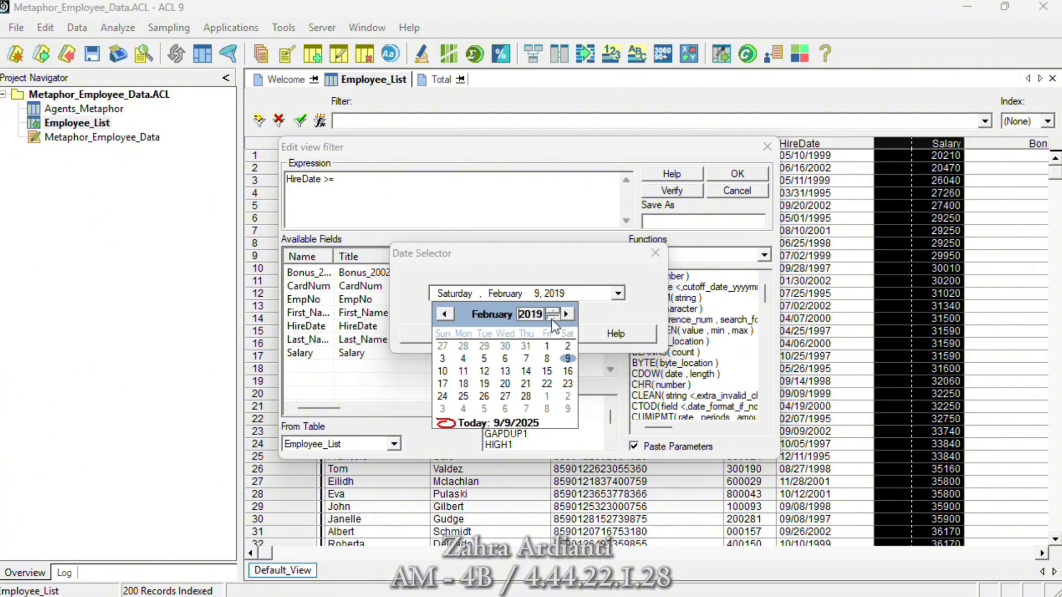
pyautogui.click(552, 320)
pyautogui.click(492, 314)
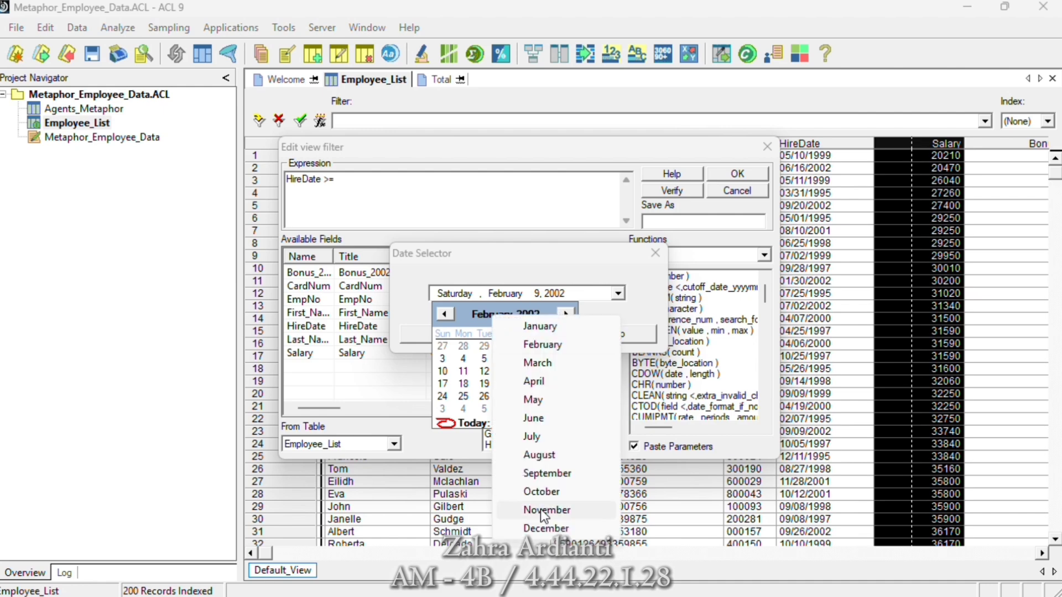
pyautogui.click(556, 326)
pyautogui.click(484, 346)
pyautogui.click(466, 336)
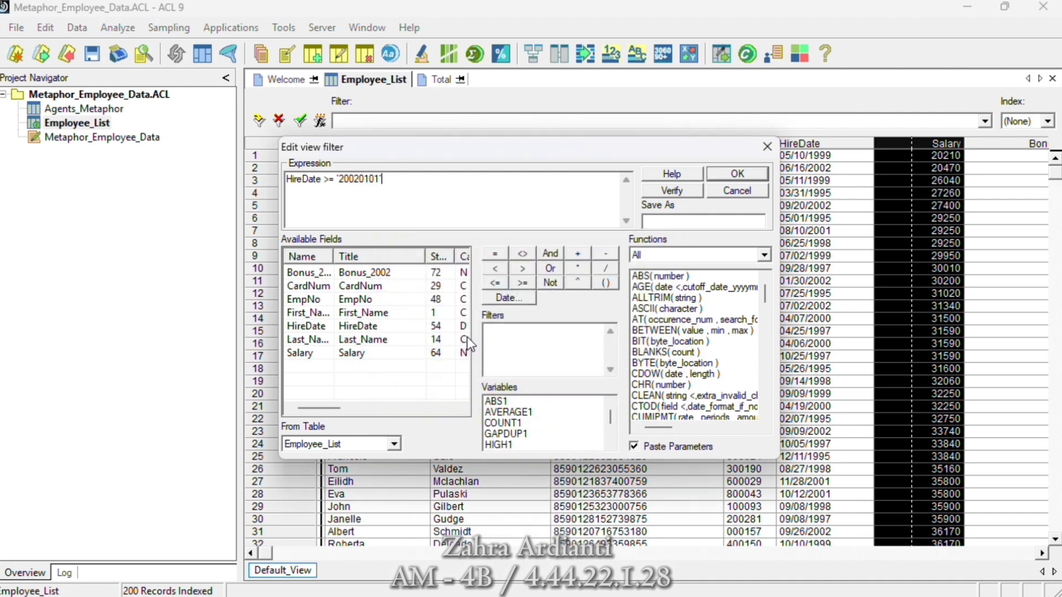
# - Extend the filter expression with AND, the HireDate field and the date December 31, 2002
pyautogui.click(552, 252)
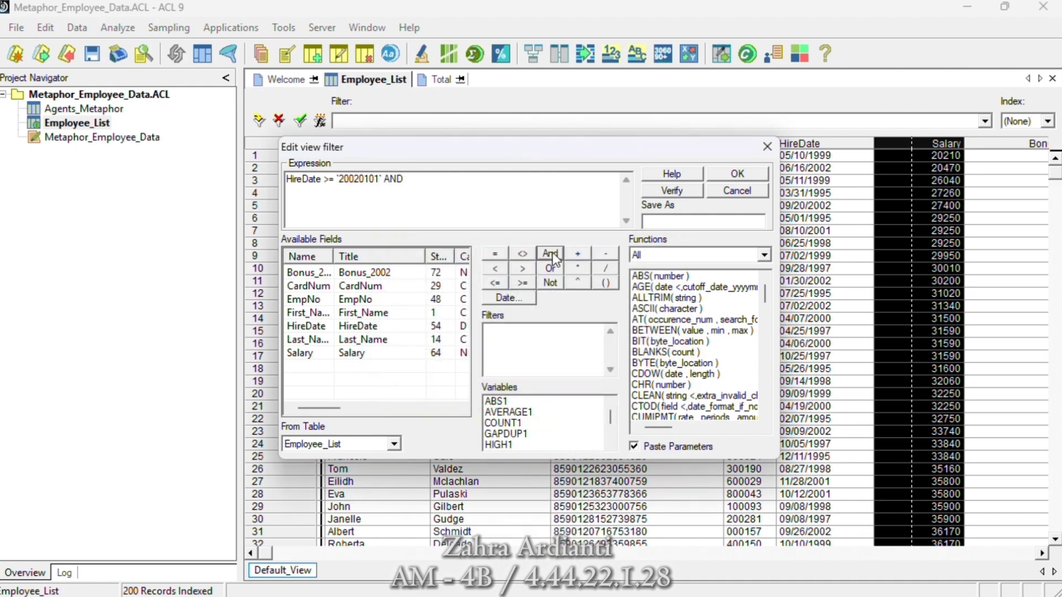
pyautogui.doubleClick(311, 328)
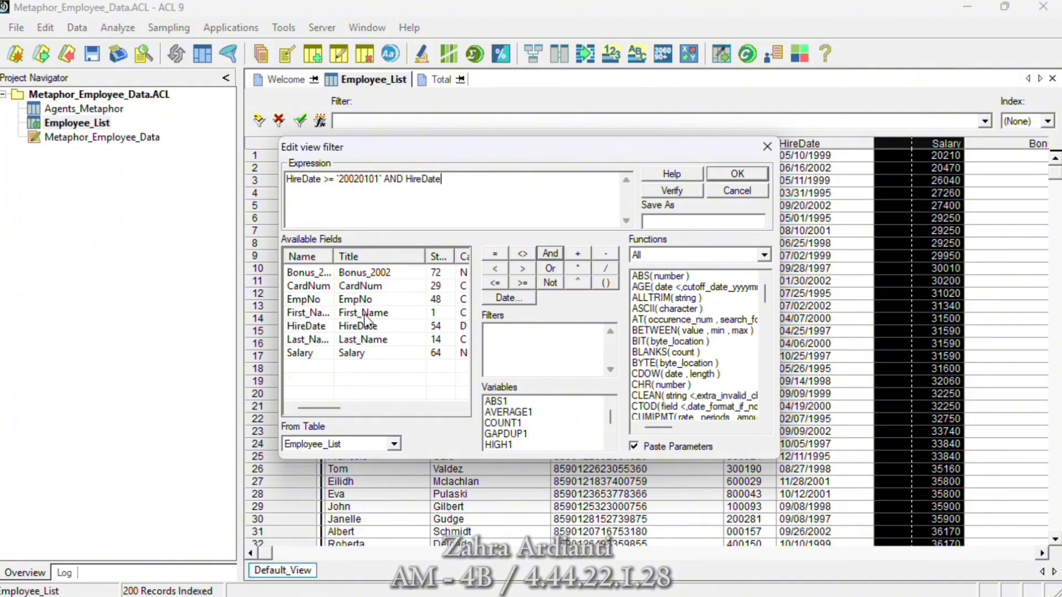
pyautogui.click(511, 298)
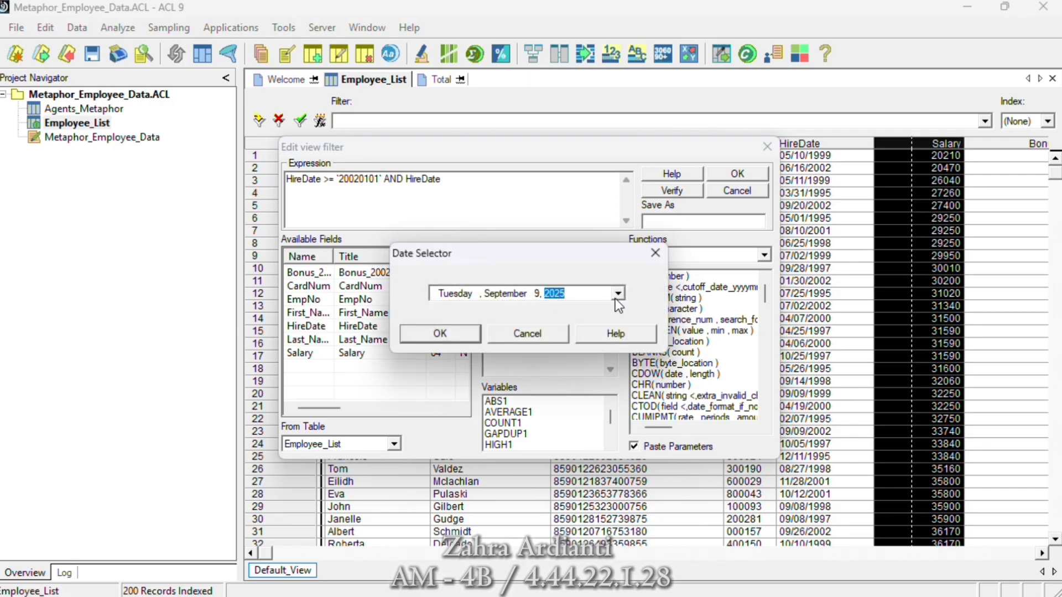
pyautogui.click(618, 294)
pyautogui.click(576, 294)
pyautogui.click(618, 294)
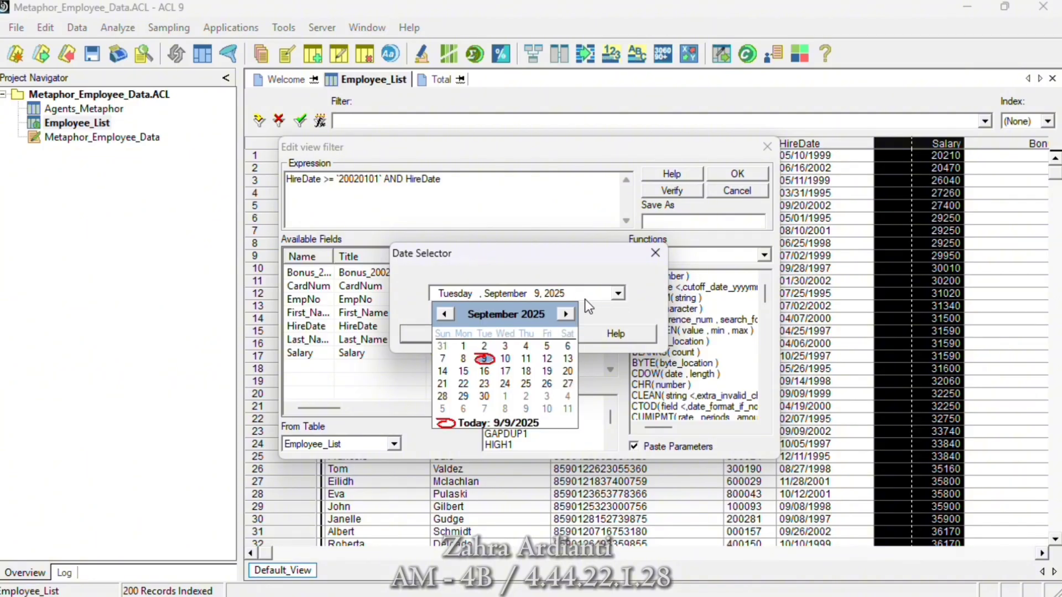
pyautogui.click(539, 315)
pyautogui.click(554, 318)
pyautogui.click(554, 318)
pyautogui.click(554, 318)
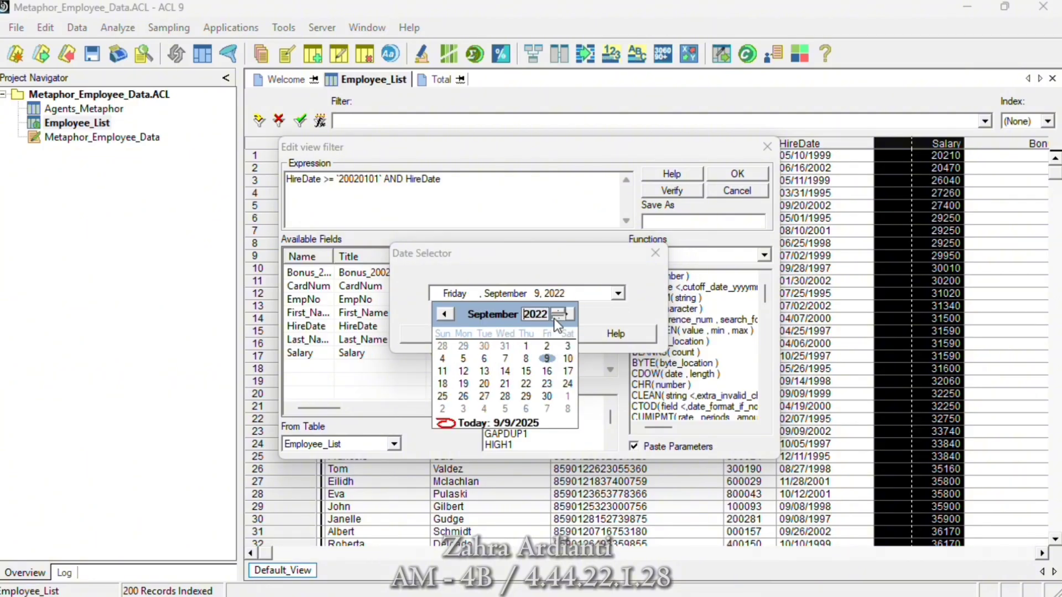
pyautogui.click(554, 318)
pyautogui.click(554, 318)
pyautogui.click(554, 318)
pyautogui.click(554, 318)
pyautogui.click(554, 318)
pyautogui.click(554, 317)
pyautogui.click(554, 318)
pyautogui.click(554, 318)
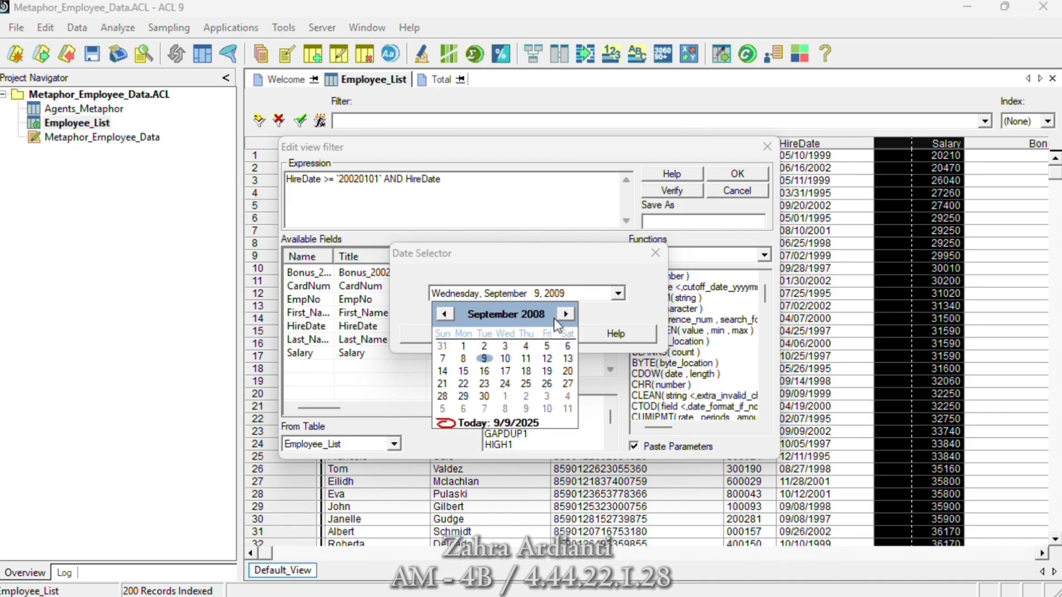
pyautogui.click(554, 318)
pyautogui.click(554, 318)
pyautogui.click(554, 318)
pyautogui.click(554, 317)
pyautogui.click(554, 318)
pyautogui.click(554, 318)
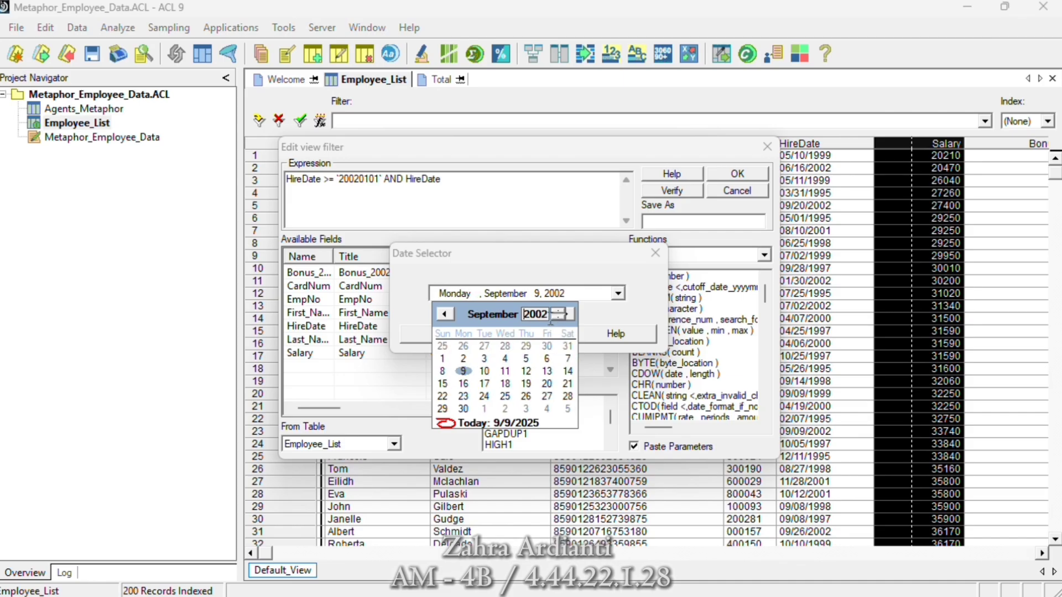
pyautogui.click(499, 315)
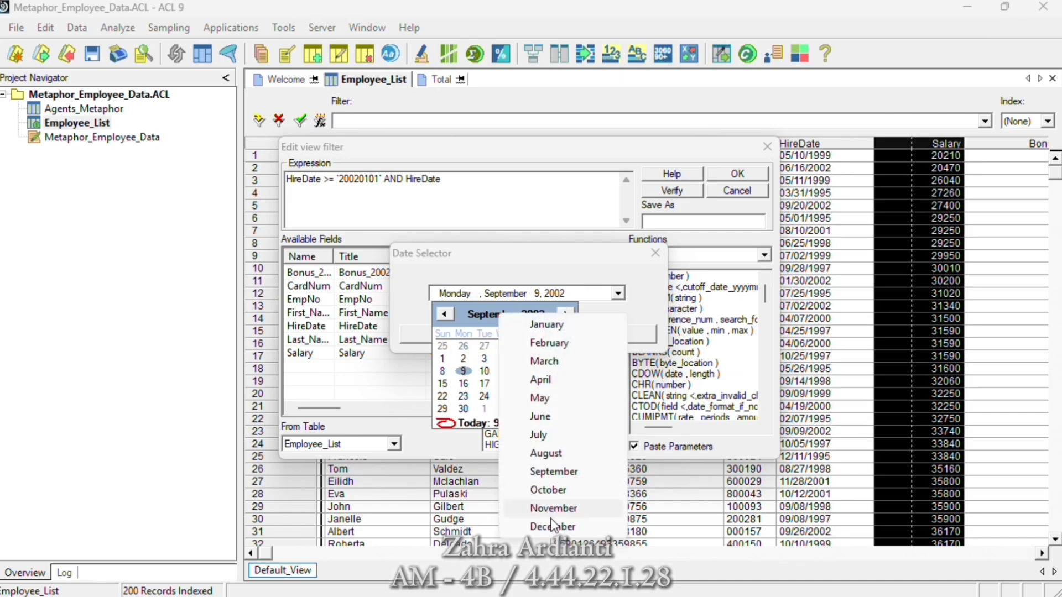
pyautogui.click(551, 526)
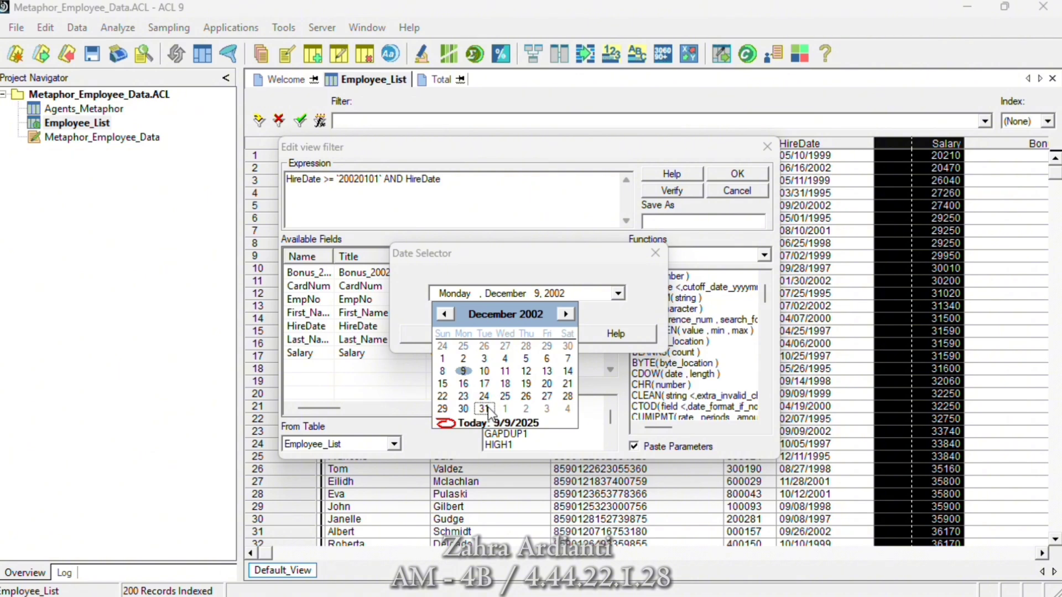
pyautogui.click(485, 409)
pyautogui.click(439, 334)
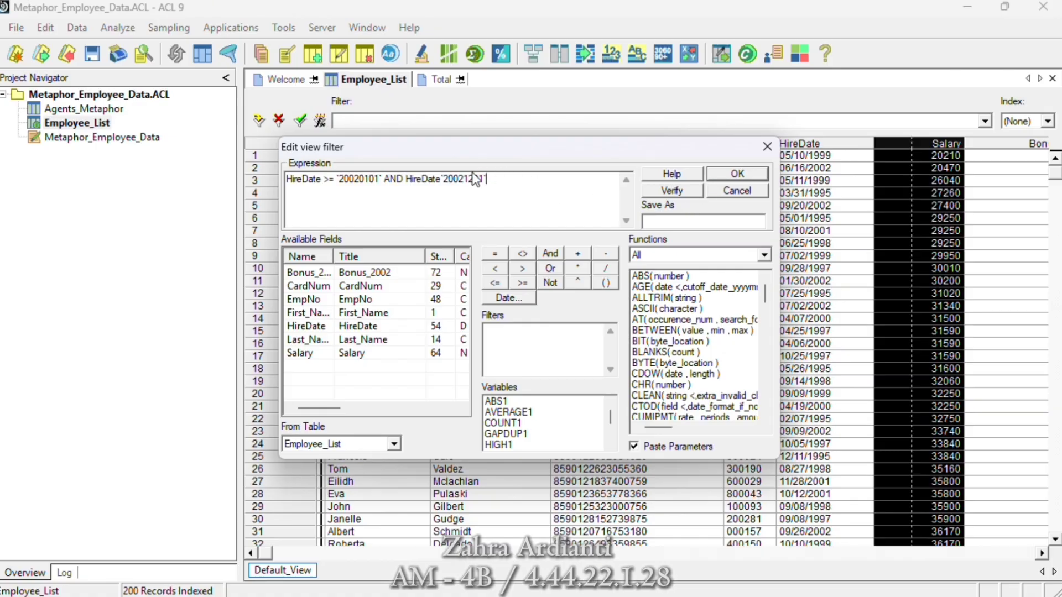
# - Insert the <= operator between the second HireDate and its date, and apply the filter to Employee_List
pyautogui.click(442, 176)
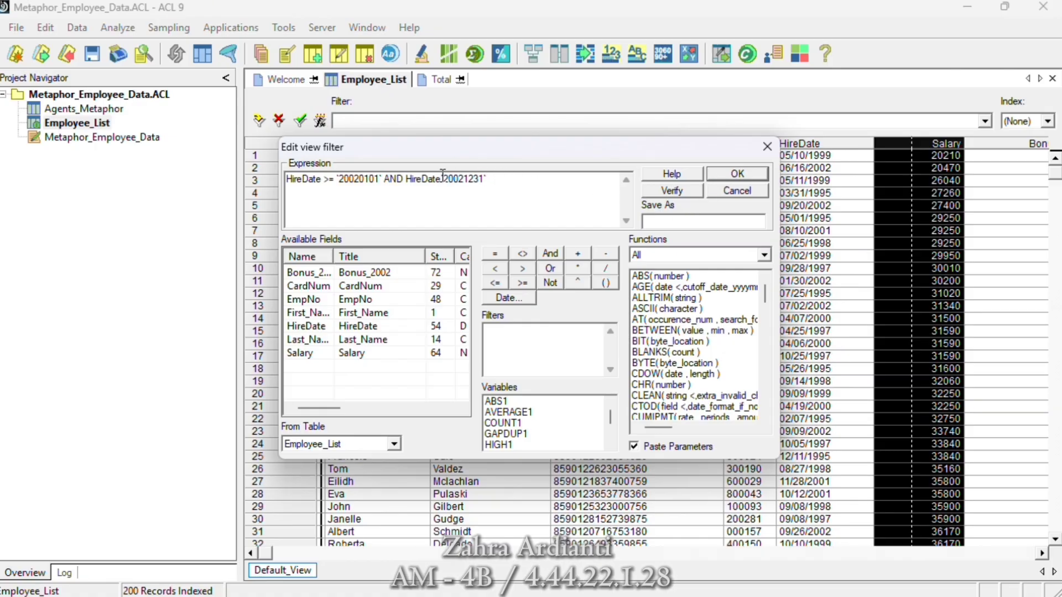
pyautogui.click(495, 283)
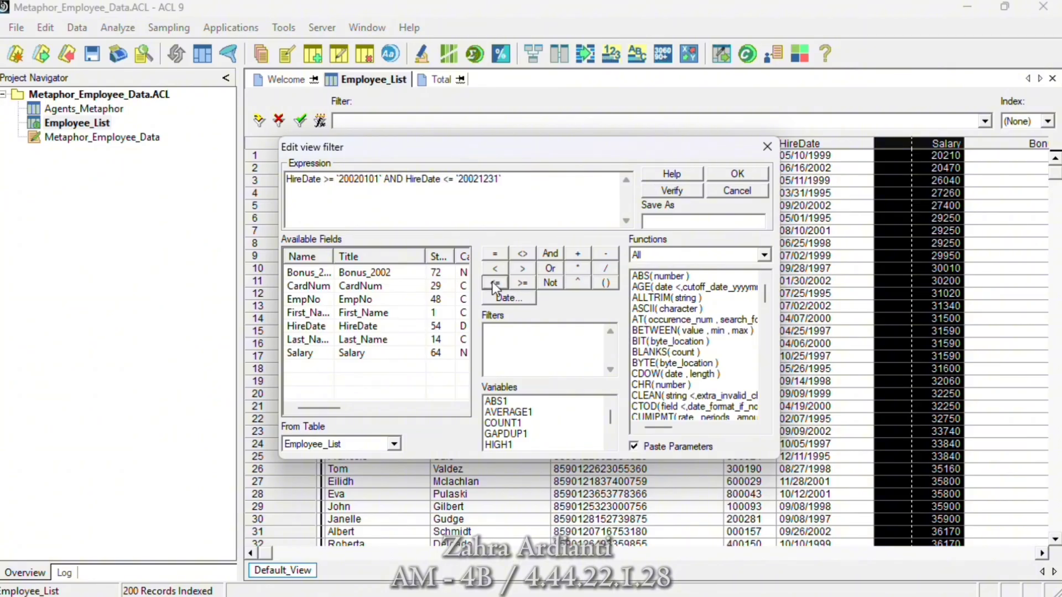
pyautogui.click(717, 173)
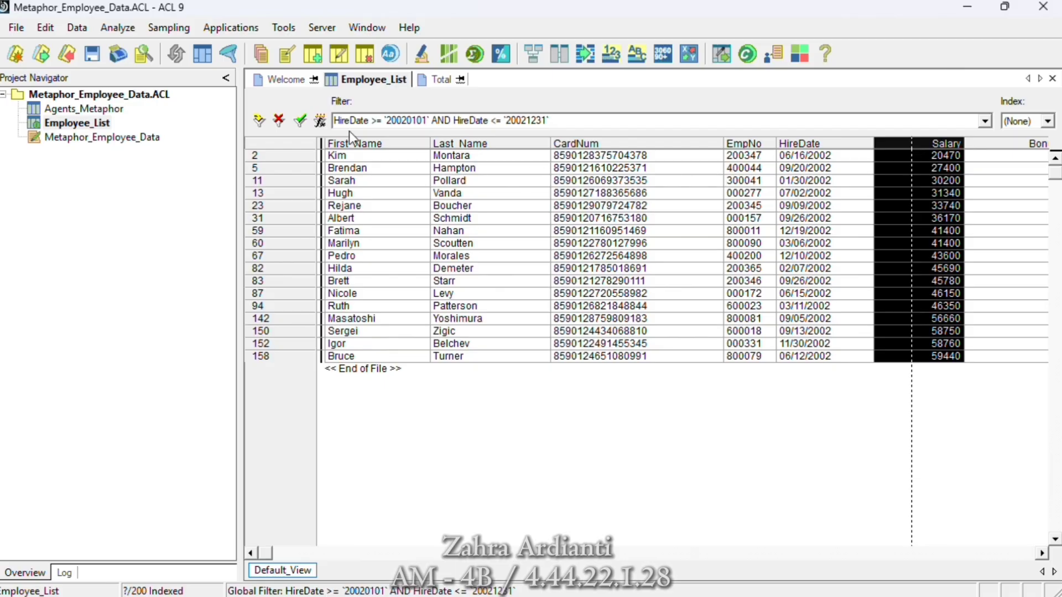
# - Count the records of the filtered Employee_List table without an If condition, and remove the view filter
pyautogui.click(113, 29)
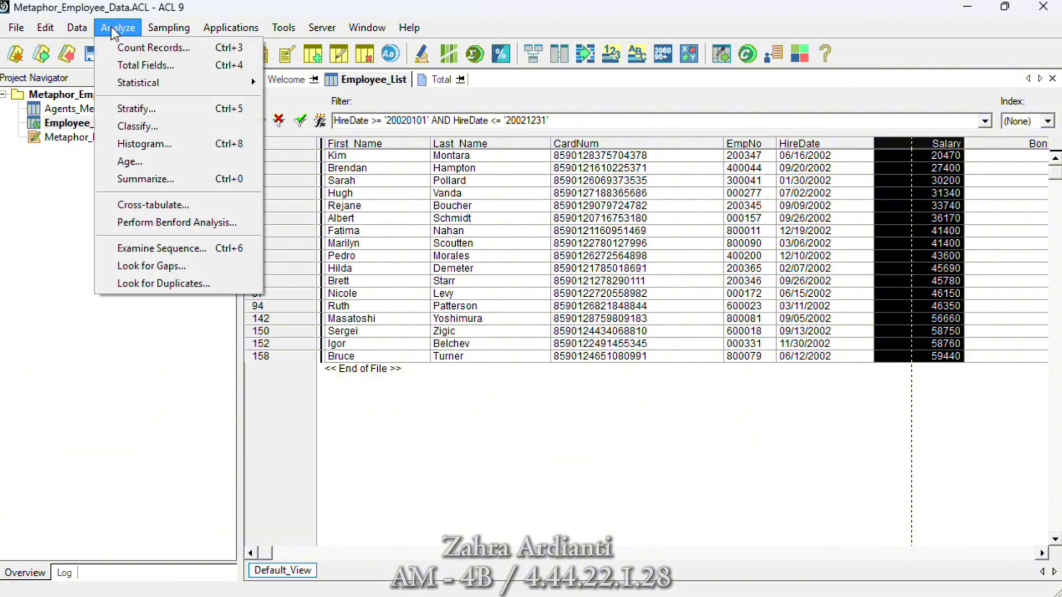
pyautogui.click(130, 49)
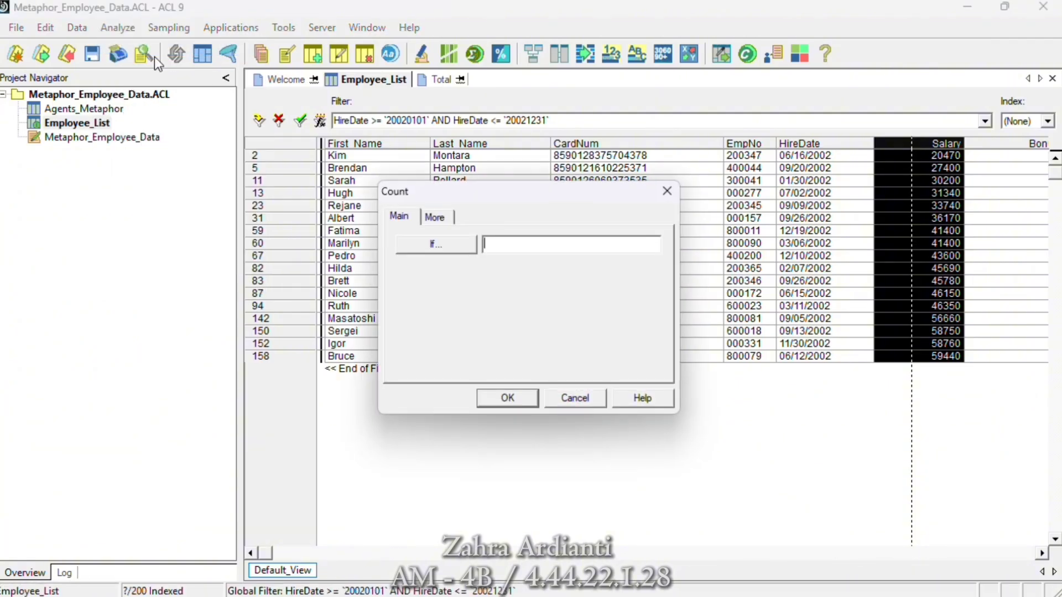
pyautogui.click(506, 397)
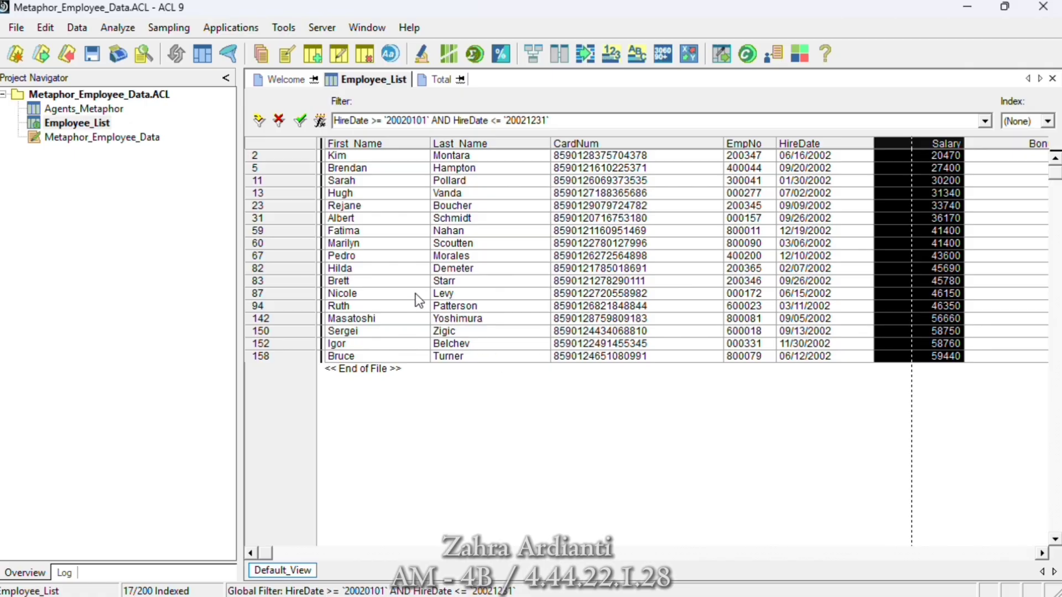
pyautogui.click(279, 129)
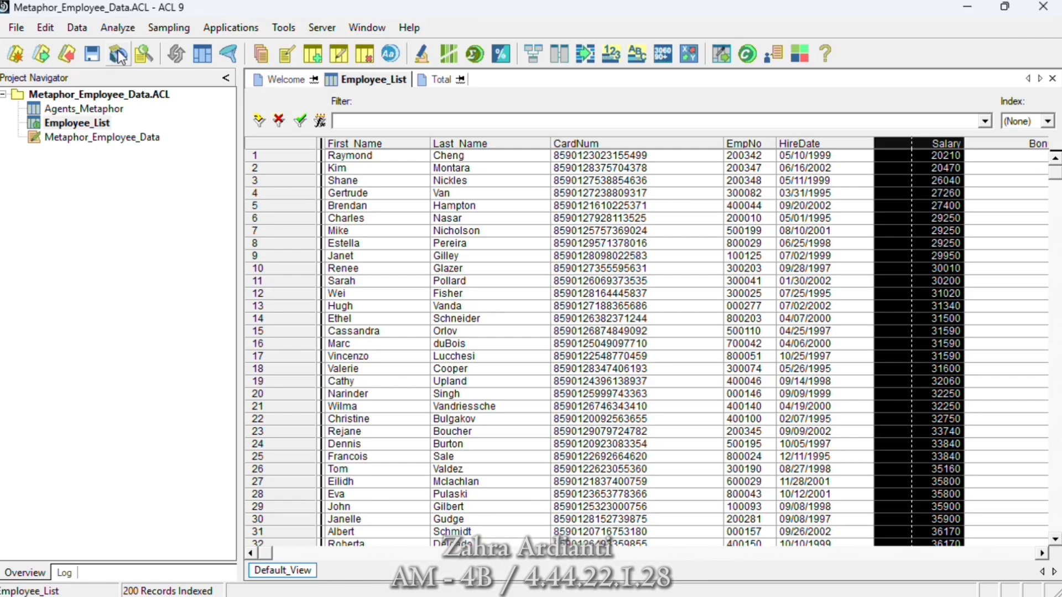
# - Start a new expression field named Bonus_Percent_Salary in the Employee_List table layout
pyautogui.click(53, 29)
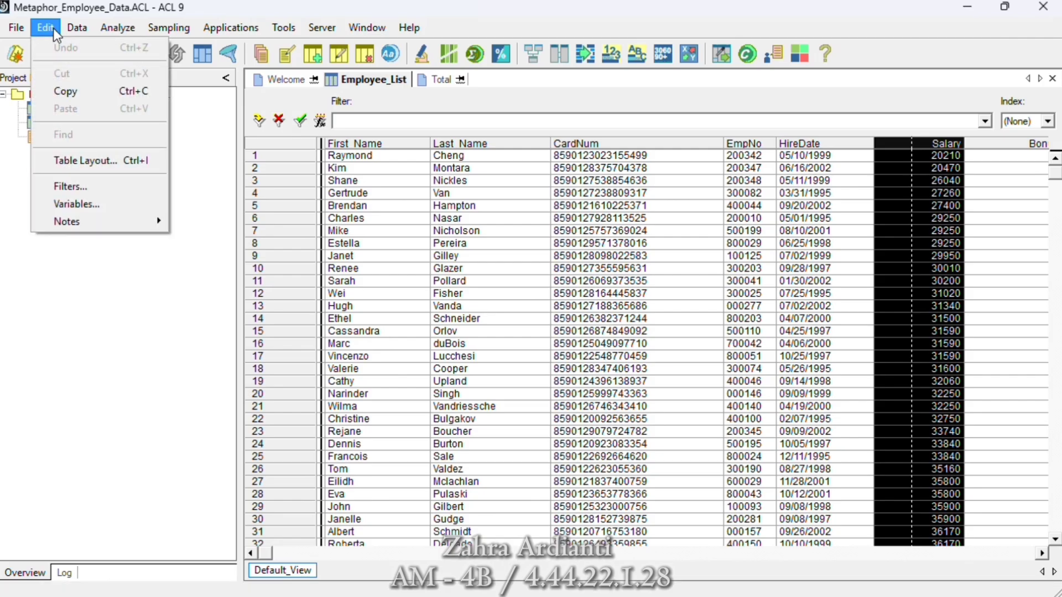
pyautogui.click(71, 160)
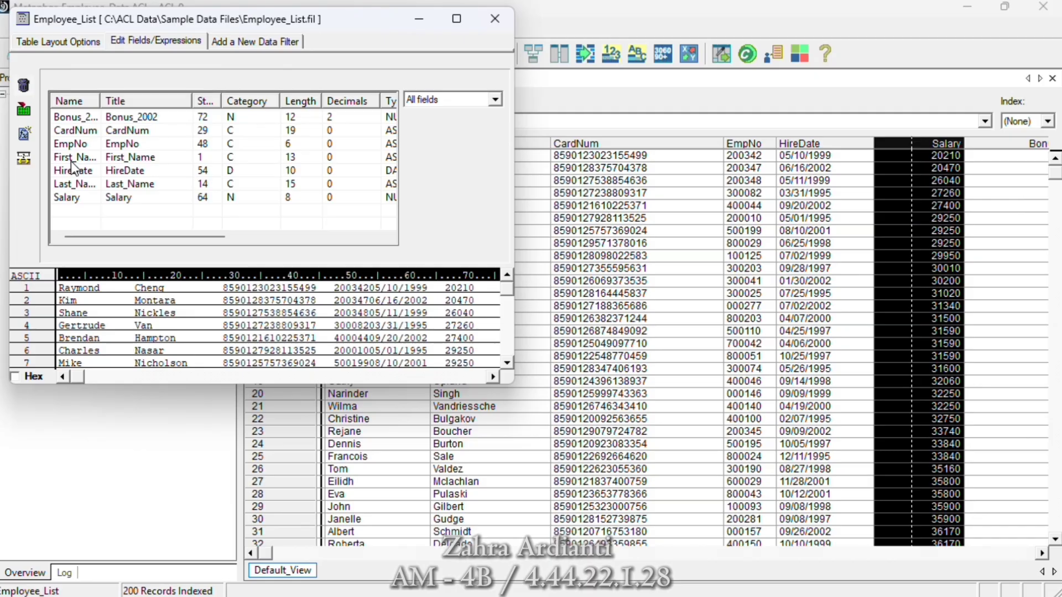
pyautogui.click(24, 136)
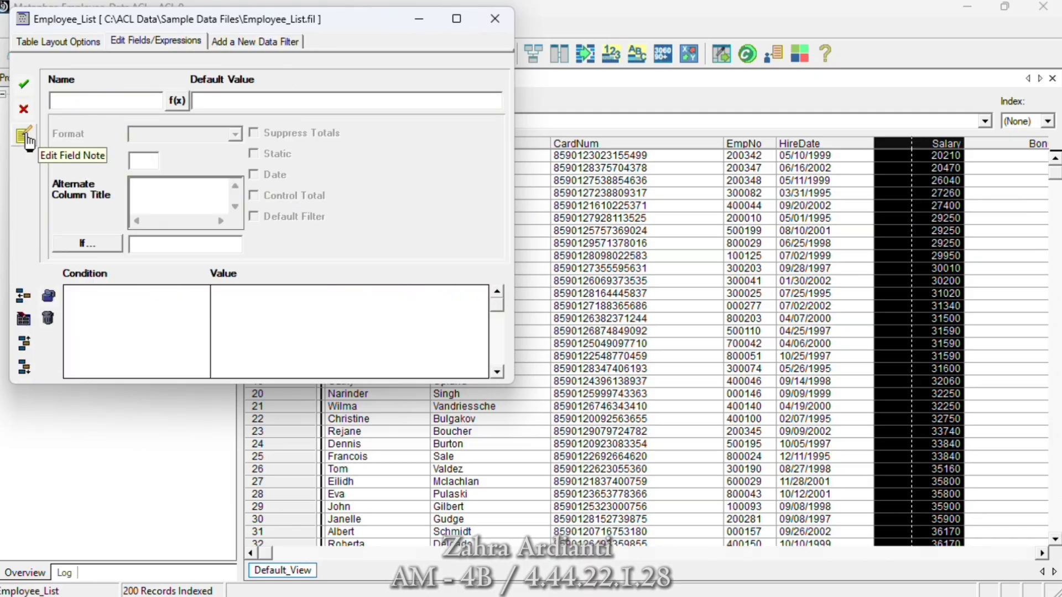
pyautogui.write('Bonus')
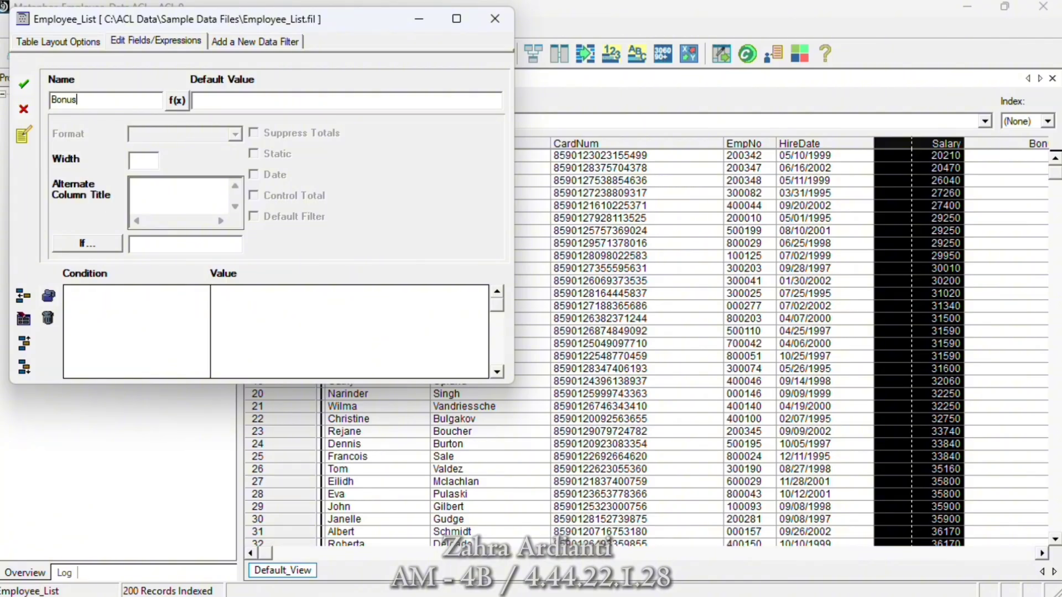
pyautogui.write('_Percent_Salary')
# - Set the new field's default value to the expression ( BONUS_2002 * 100.00) / Salary
pyautogui.click(177, 100)
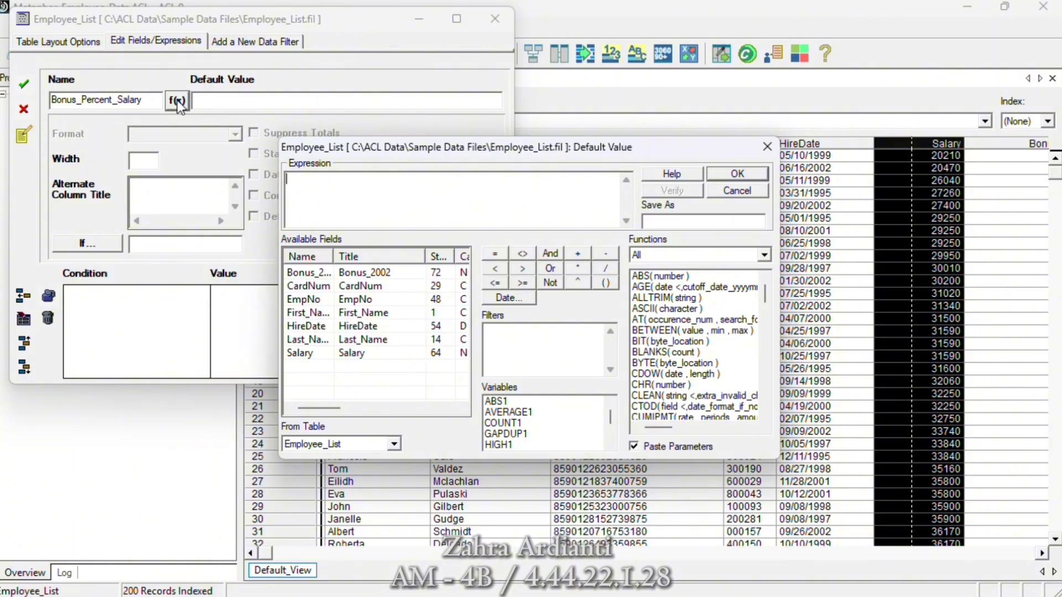
pyautogui.click(605, 284)
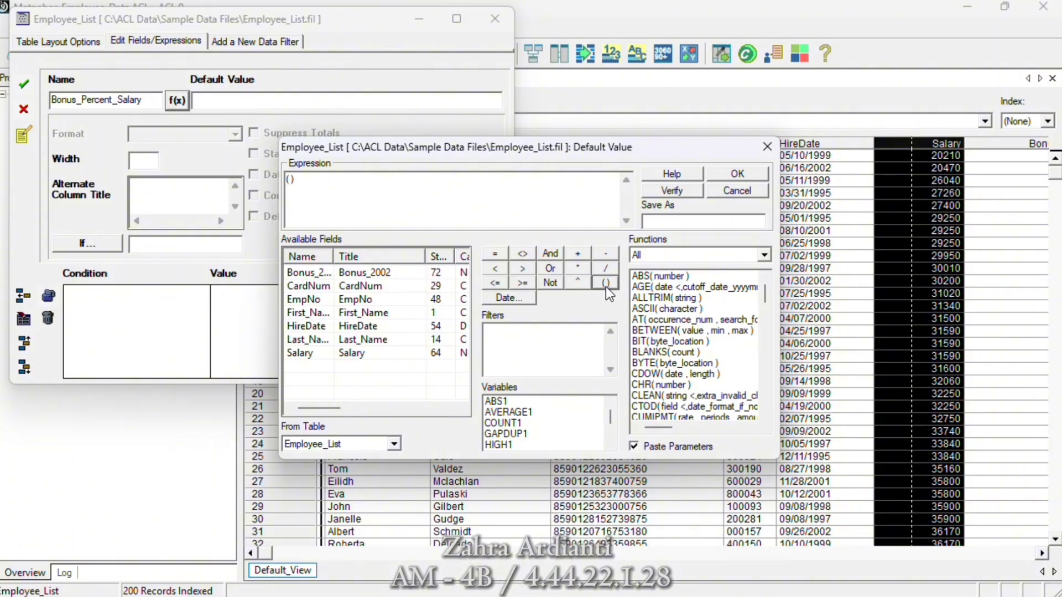
pyautogui.write('_2002*100')
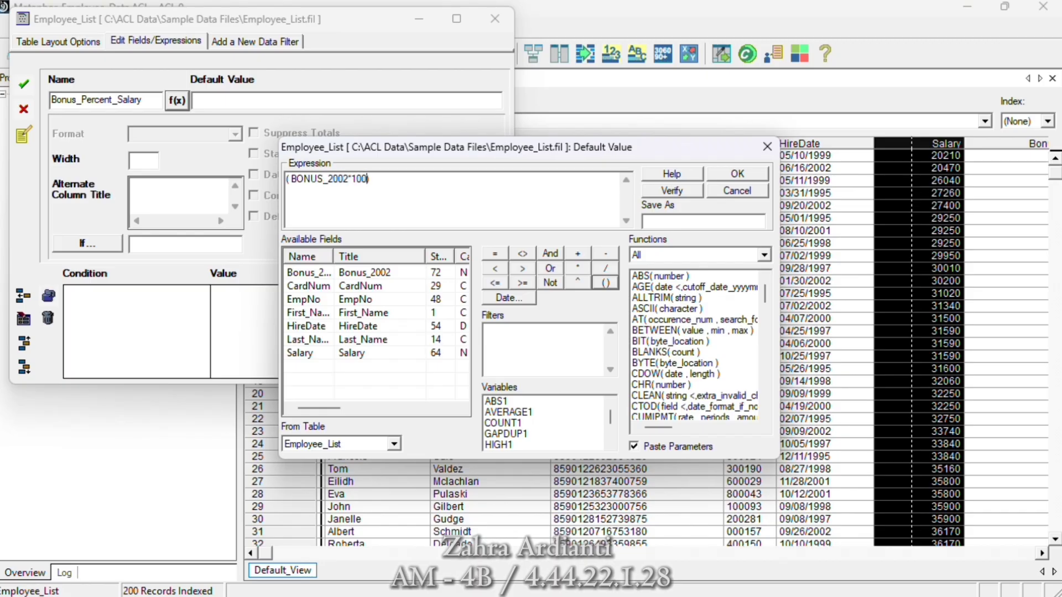
pyautogui.write('.00')
pyautogui.click(353, 179)
pyautogui.press('BackSpace')
pyautogui.click(577, 268)
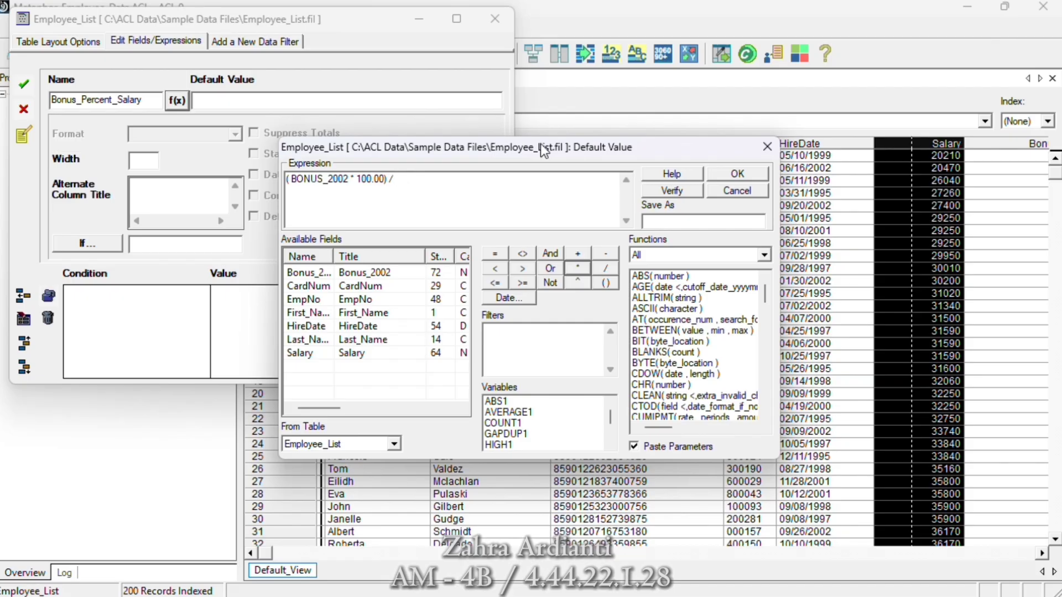
pyautogui.doubleClick(290, 352)
pyautogui.click(725, 176)
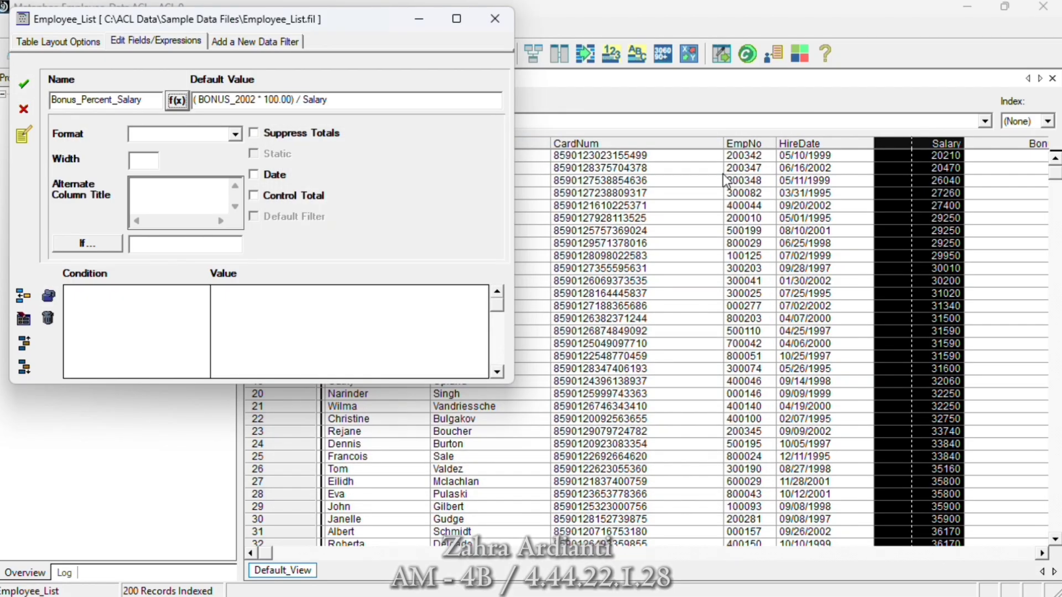
# - Set the Bonus_Percent_Salary field's format to 999999.99% and accept the field definition
pyautogui.click(236, 137)
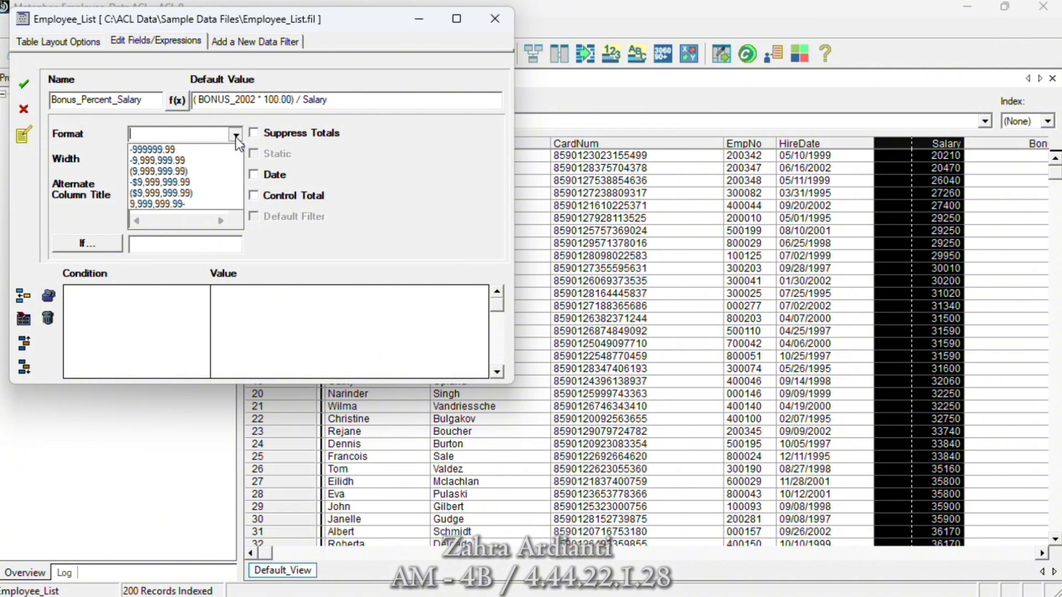
pyautogui.click(204, 150)
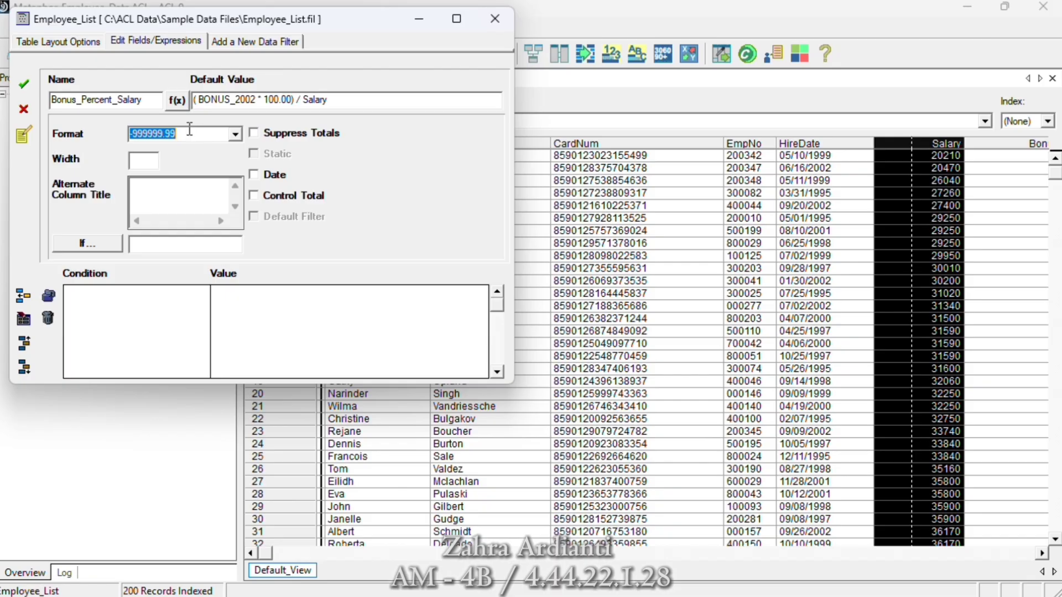
pyautogui.click(133, 135)
pyautogui.press('Delete')
pyautogui.click(180, 136)
pyautogui.write('%')
pyautogui.click(29, 88)
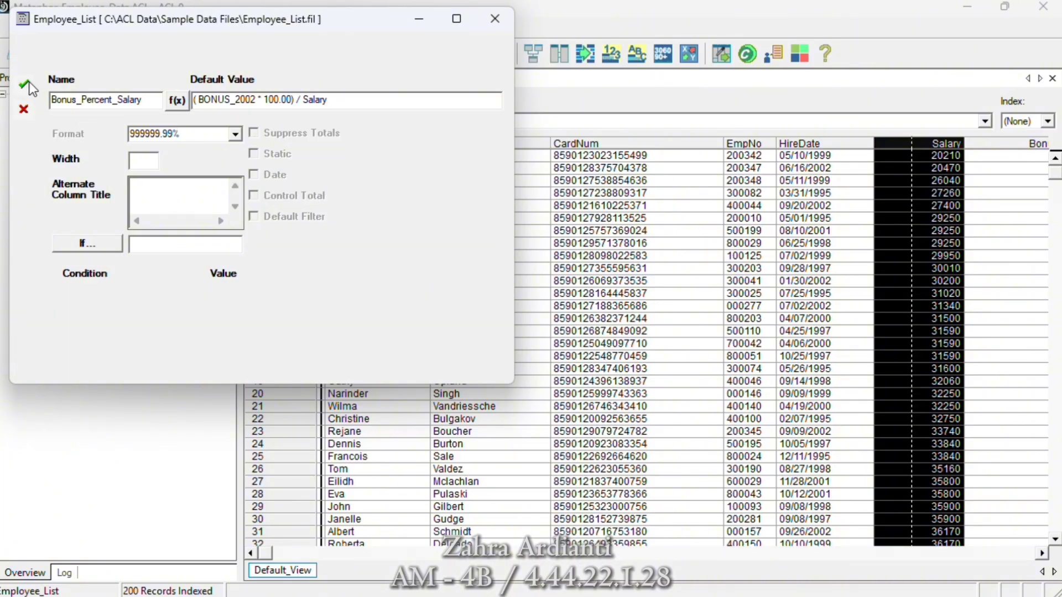
# - Close the table layout window and insert the Bonus_Percent_Salary field as a column before CardNum in the Employee_List view
pyautogui.moveTo(350, 20); pyautogui.dragTo(340, 121)
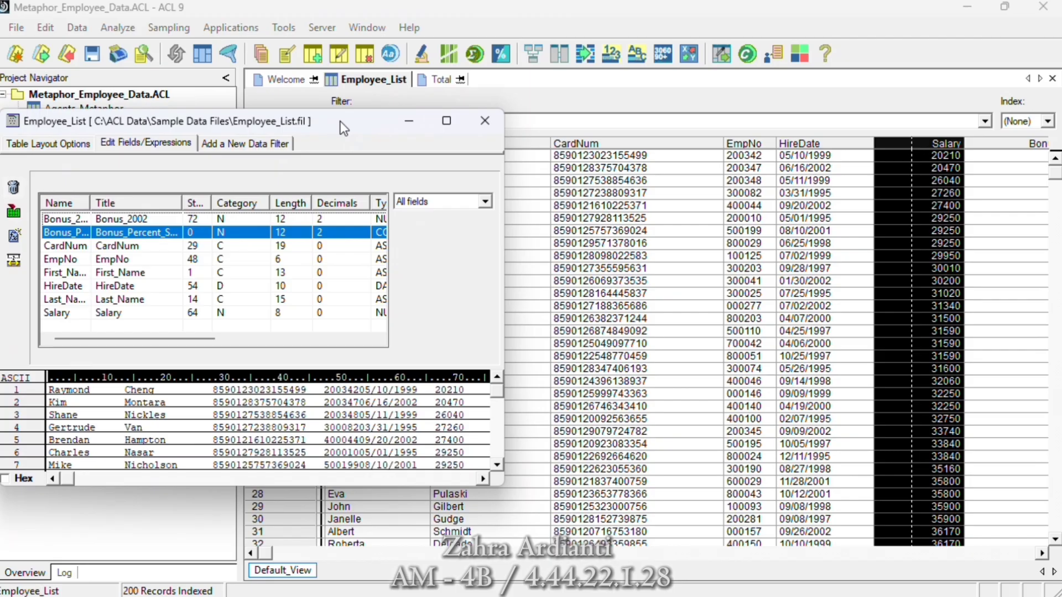
pyautogui.click(481, 124)
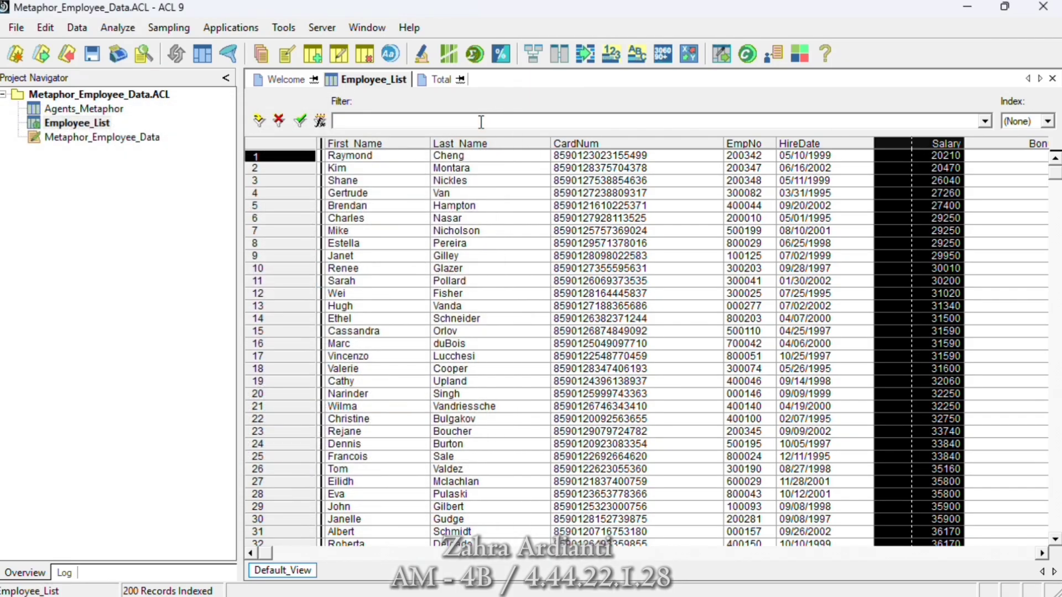
pyautogui.click(573, 143)
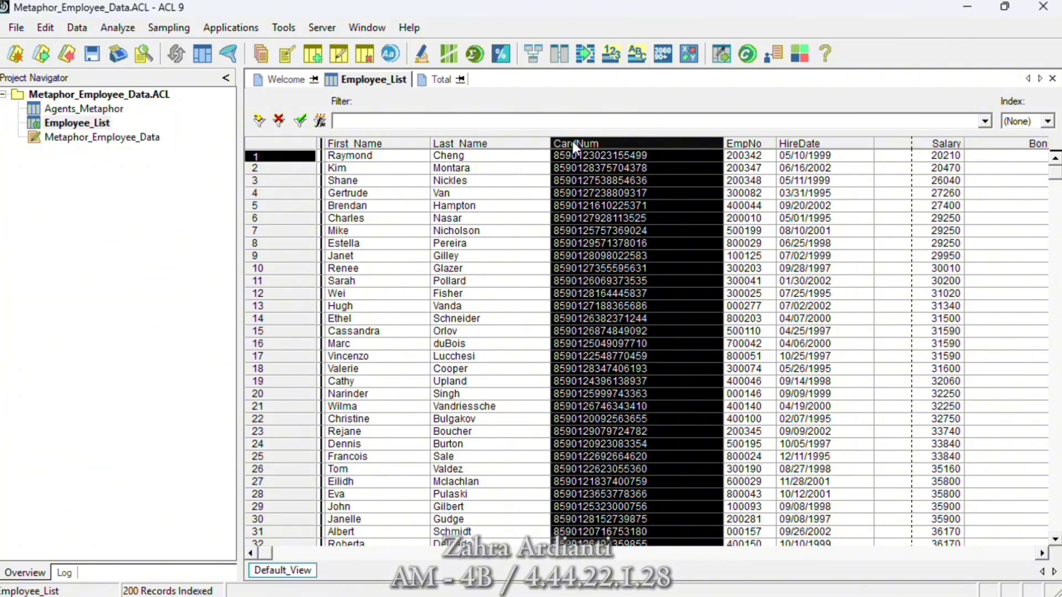
pyautogui.rightClick(573, 145)
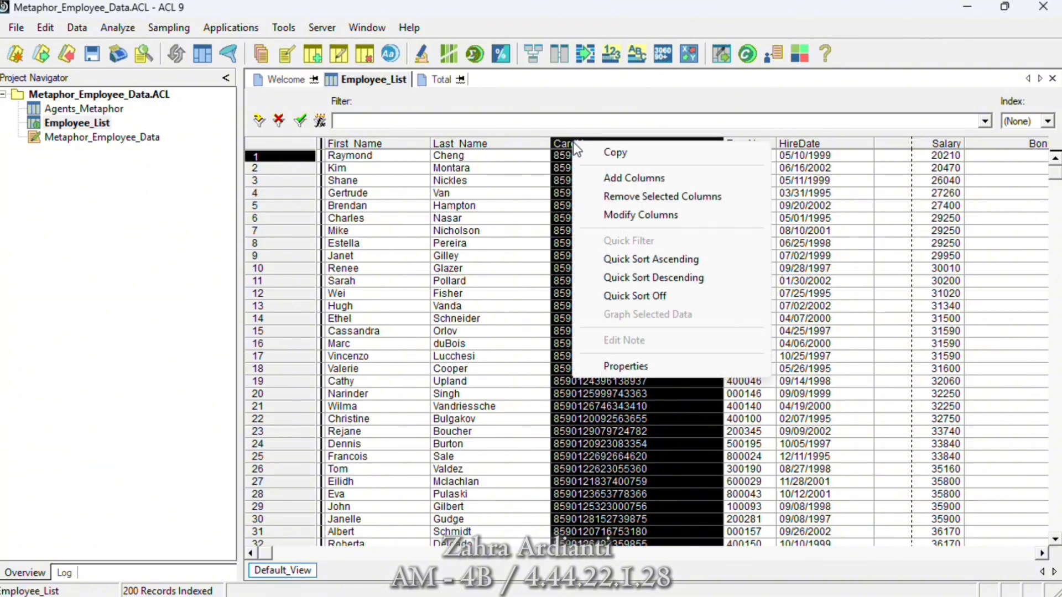
pyautogui.click(597, 175)
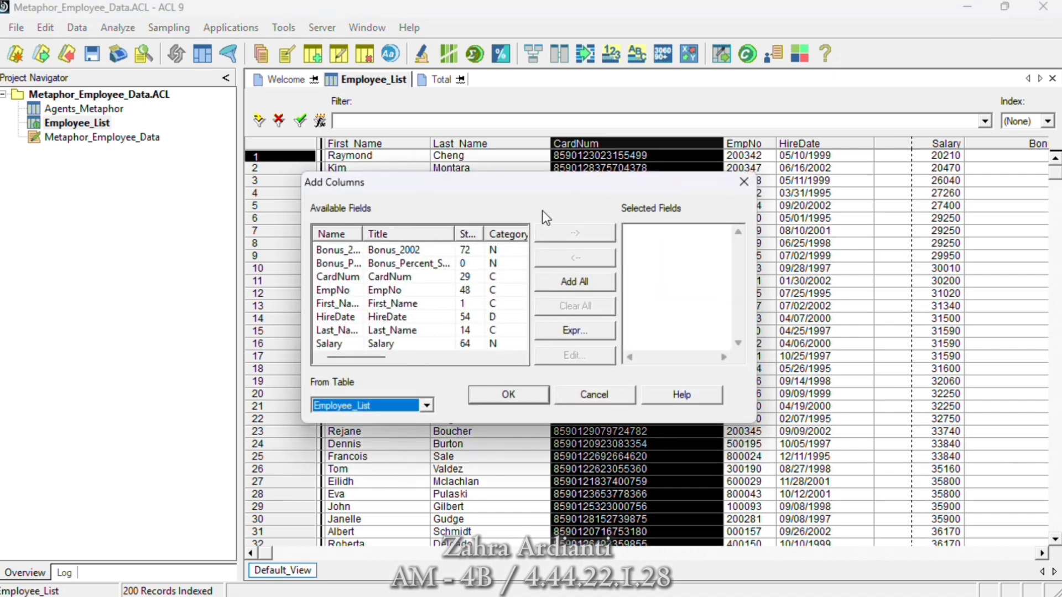
pyautogui.click(347, 265)
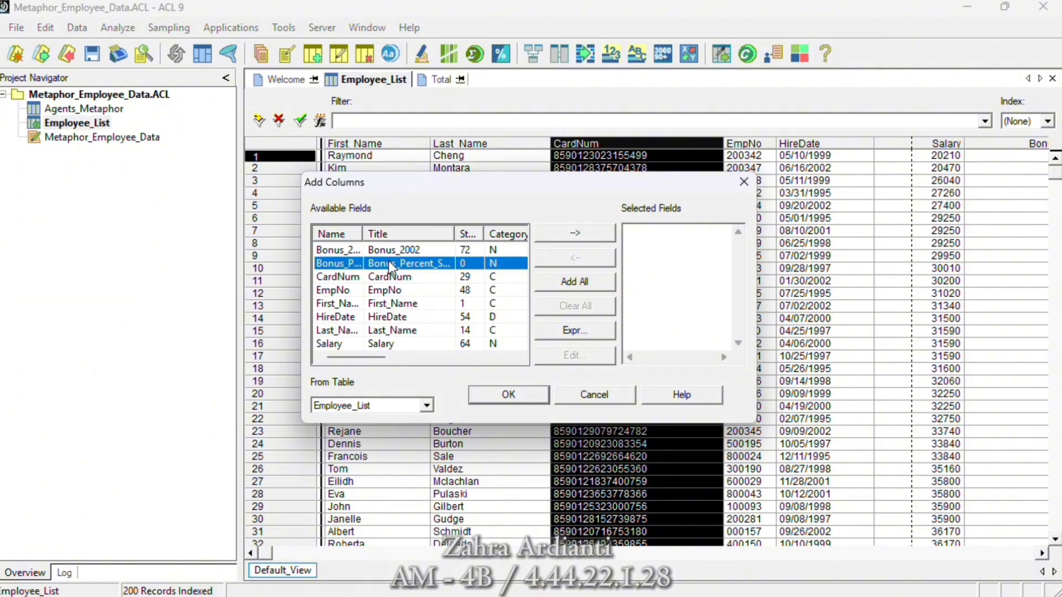
pyautogui.click(549, 233)
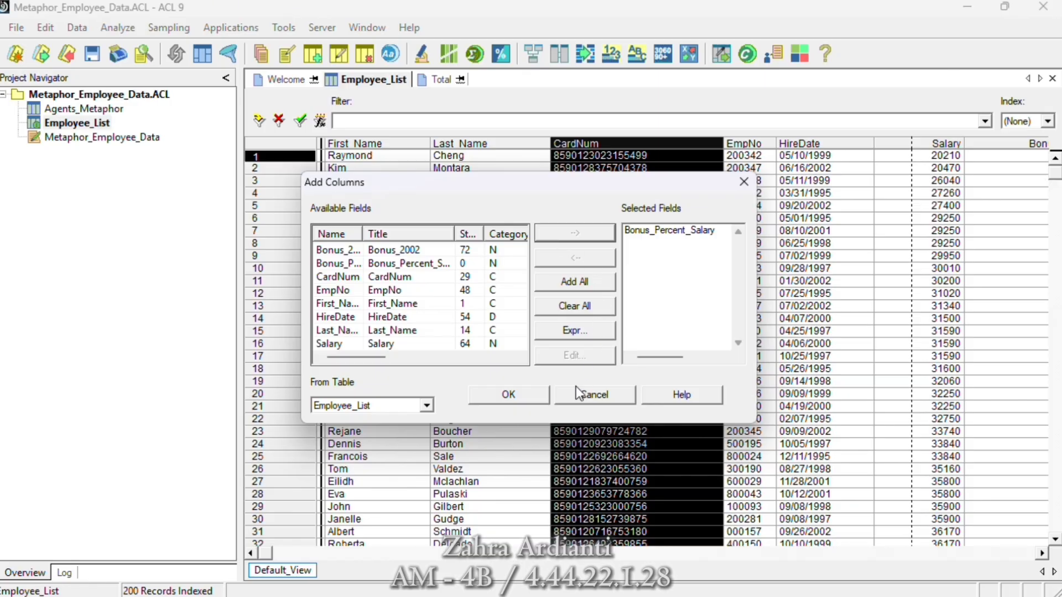
pyautogui.click(522, 394)
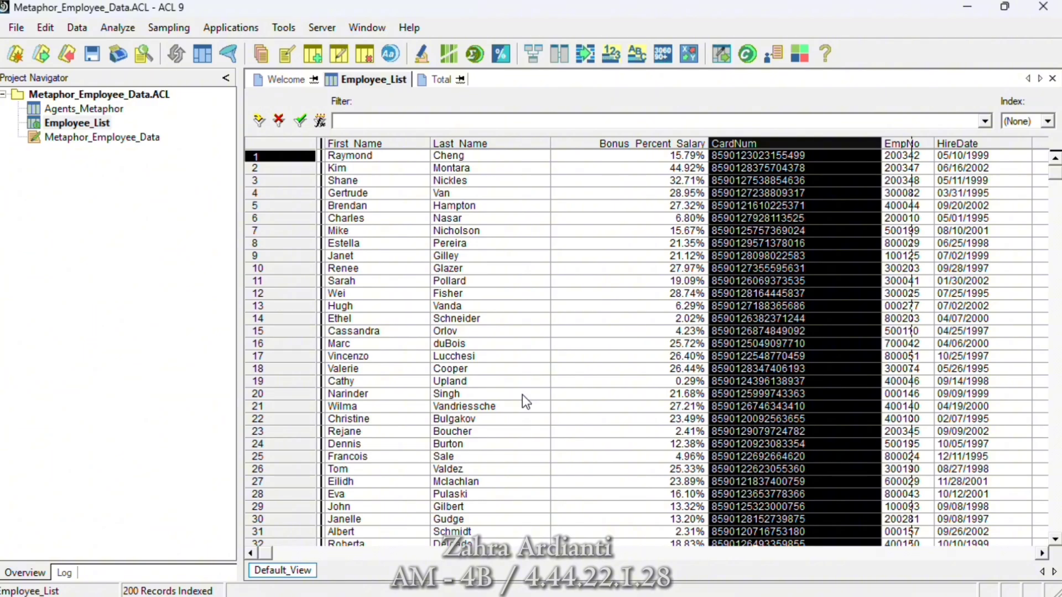